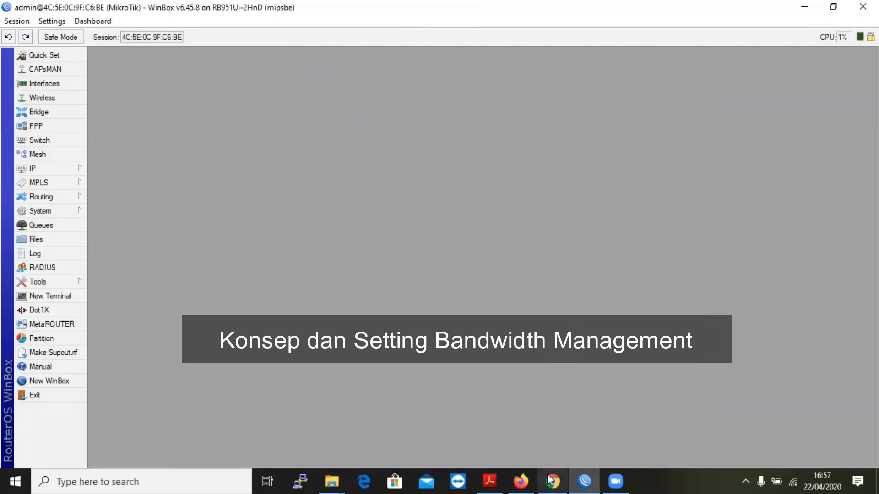
# Switch to the Modul Praktek Mikrotik Level Basic PDF in Acrobat Reader and find section B, Konsep Bandwidth Management
pyautogui.click(490, 479)
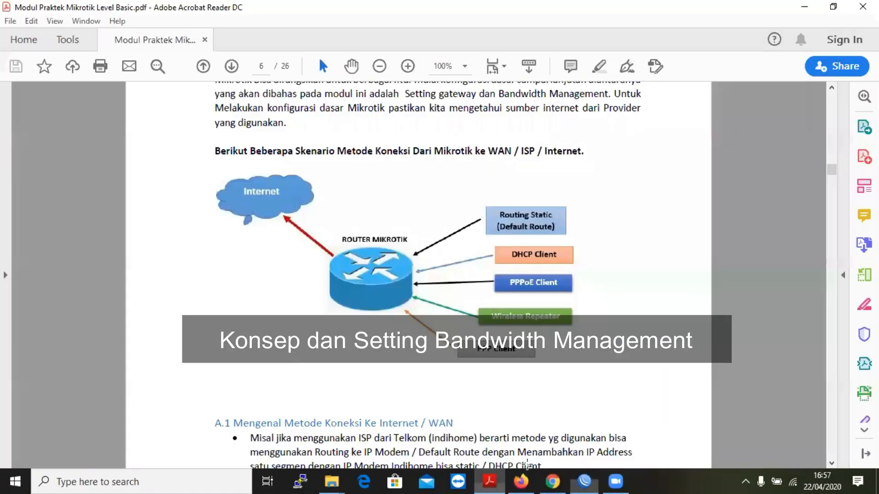
pyautogui.scroll(-3, 571, 272)
pyautogui.scroll(-15, 579, 279)
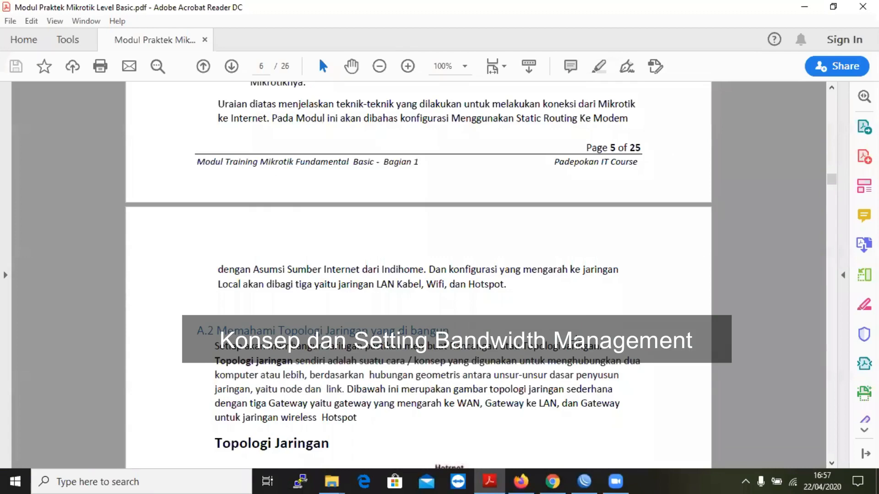
pyautogui.scroll(-10, 588, 348)
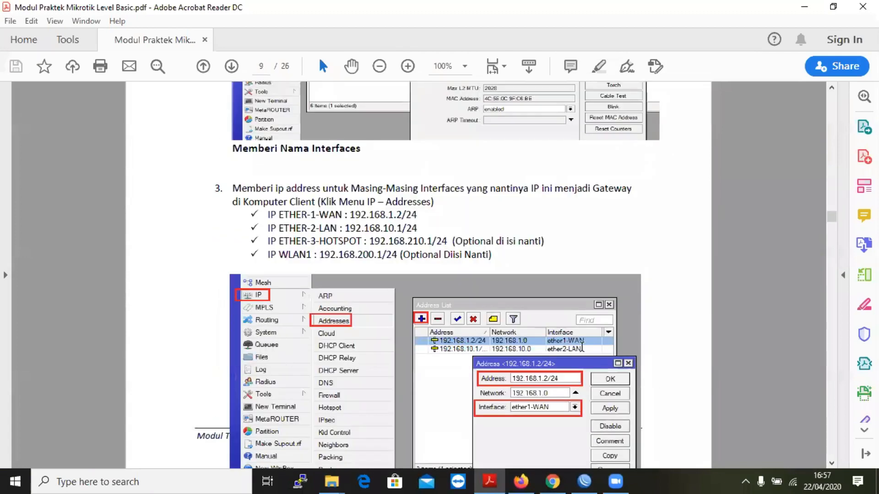
pyautogui.scroll(-10, 582, 348)
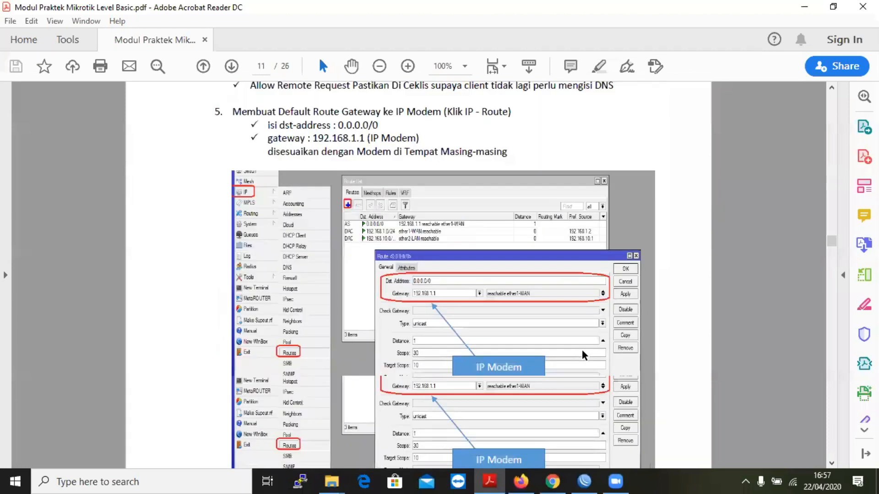
pyautogui.scroll(-15, 581, 350)
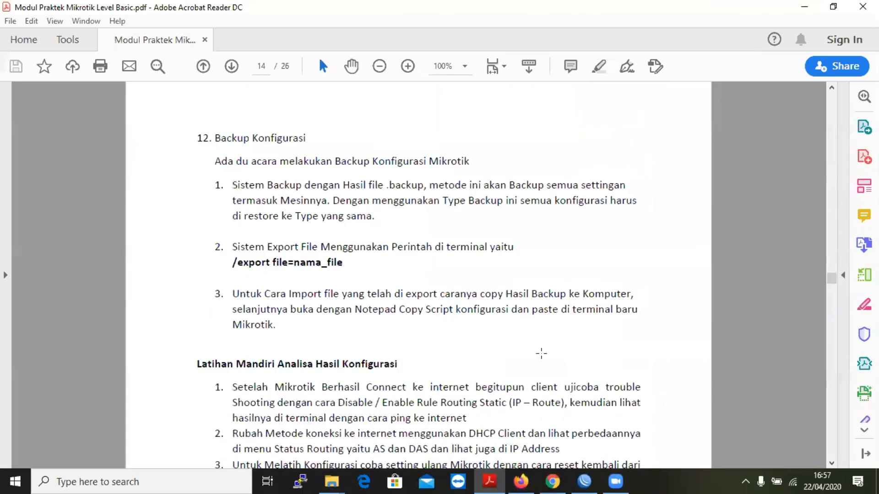
pyautogui.scroll(-15, 550, 343)
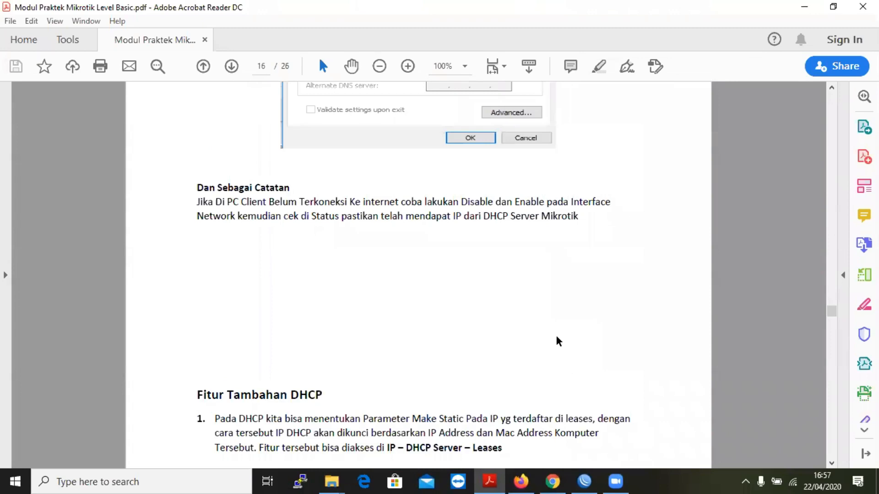
pyautogui.scroll(-15, 558, 335)
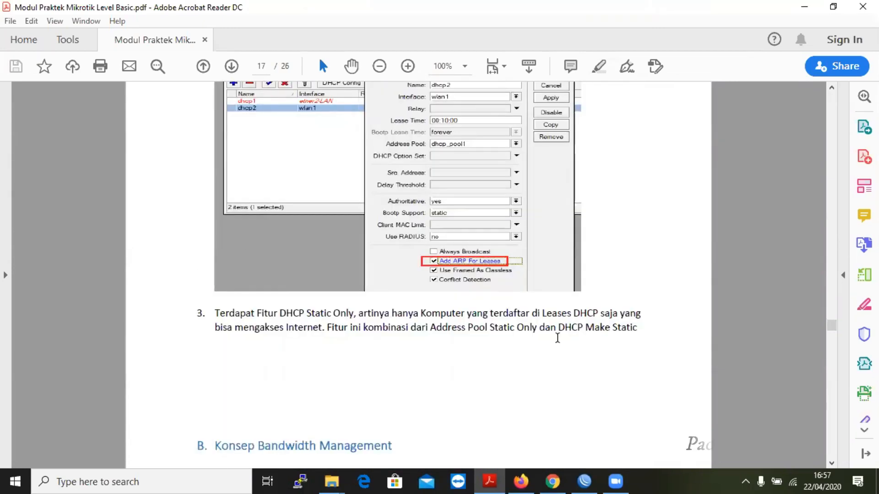
pyautogui.scroll(-1, 557, 337)
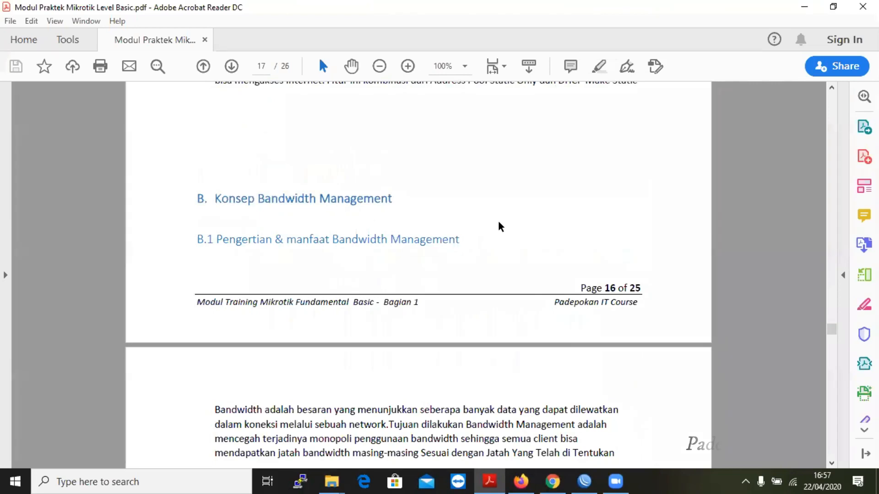
# Read section B.1 on the definition of bandwidth management and its benefits in a network
pyautogui.scroll(-2, 472, 240)
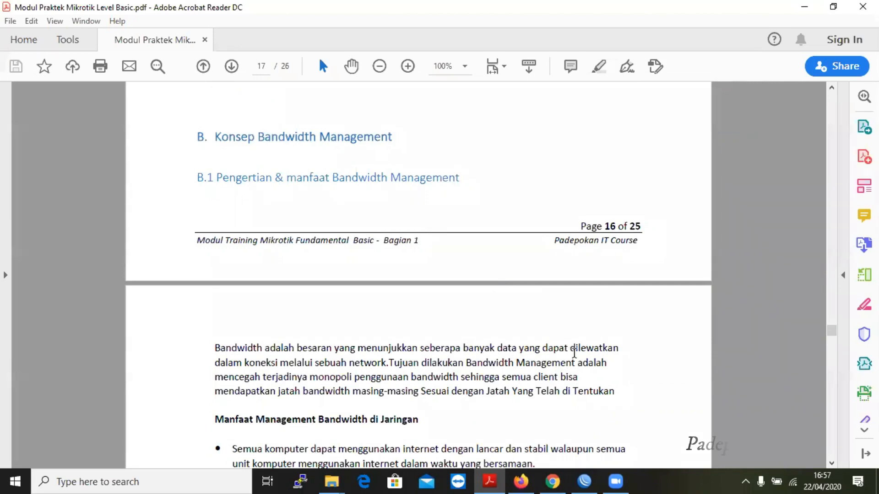
pyautogui.scroll(-3, 575, 358)
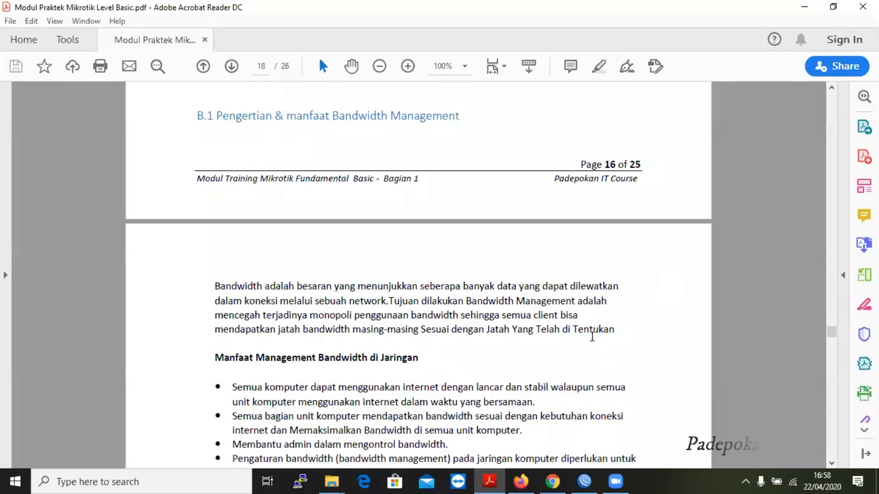
pyautogui.scroll(-3, 603, 299)
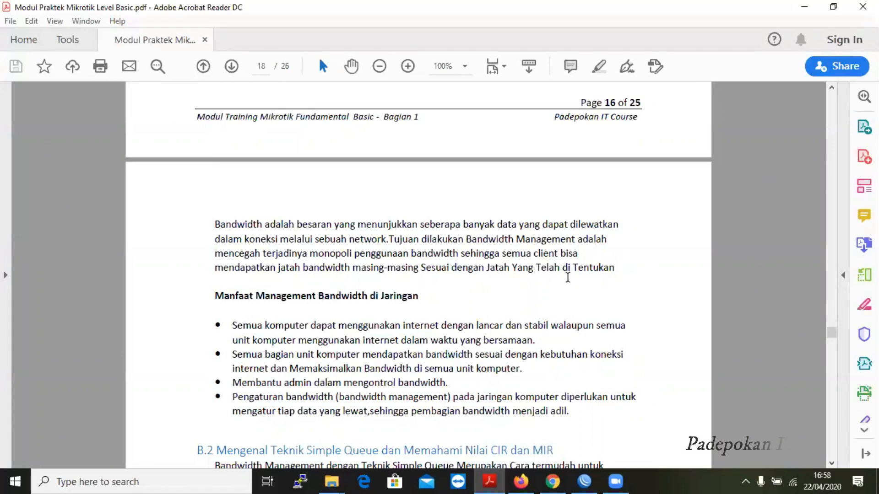
pyautogui.scroll(-3, 580, 319)
pyautogui.scroll(-1, 580, 319)
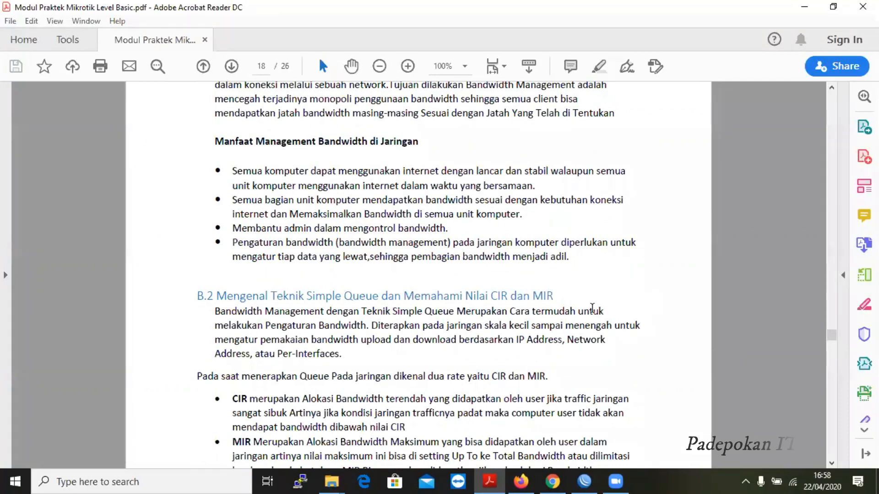
# Read section B.2 on the Simple Queue technique, selecting key phrases in the heading and the CIR and MIR definitions
pyautogui.scroll(-3, 601, 299)
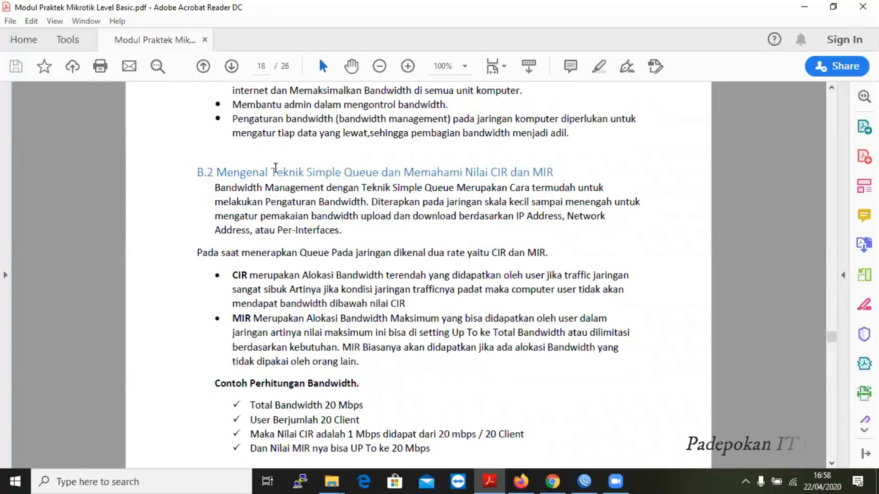
pyautogui.moveTo(273, 172); pyautogui.dragTo(381, 173)
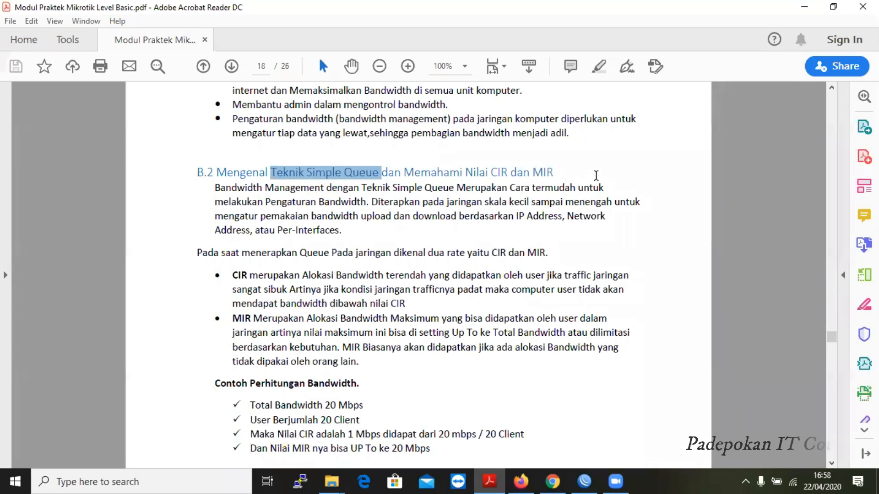
pyautogui.moveTo(490, 173); pyautogui.dragTo(554, 173)
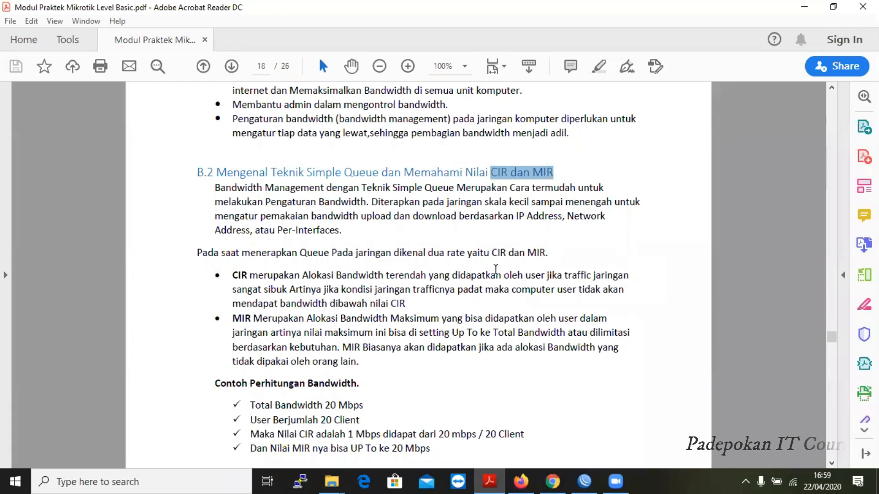
pyautogui.scroll(-1, 496, 269)
pyautogui.moveTo(504, 245); pyautogui.dragTo(544, 245)
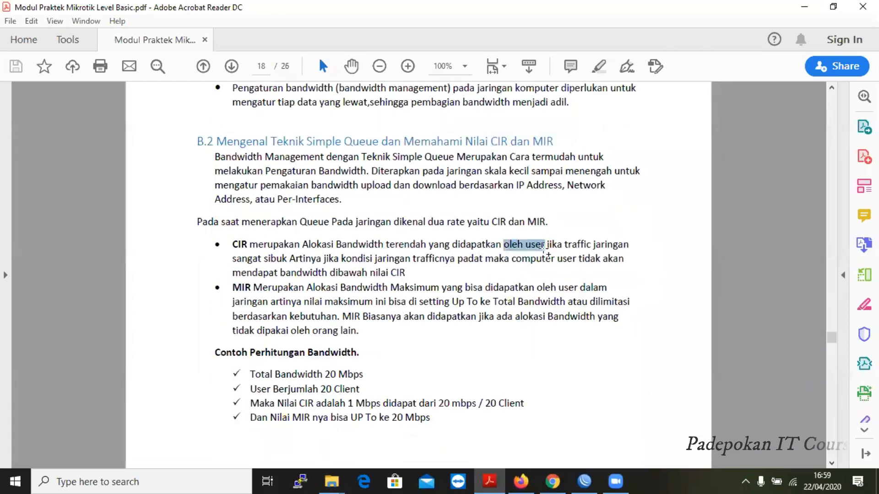
pyautogui.moveTo(253, 287); pyautogui.dragTo(273, 288)
pyautogui.moveTo(339, 282); pyautogui.dragTo(576, 284)
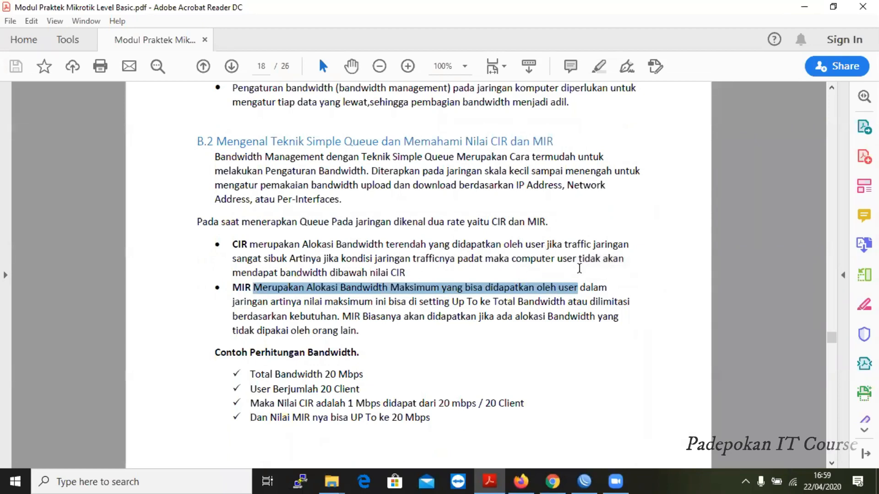
pyautogui.doubleClick(242, 288)
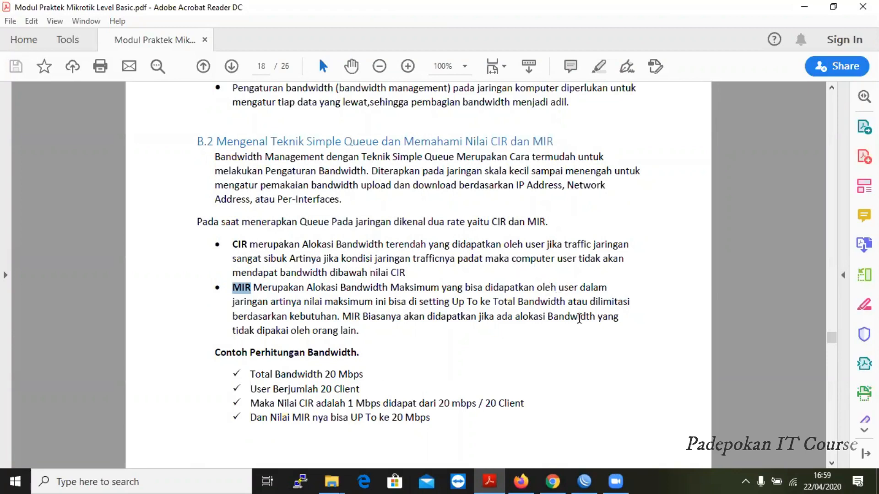
# Examine the bandwidth calculation example under Contoh Perhitungan Bandwidth, selecting the client count and the CIR value
pyautogui.scroll(-3, 575, 324)
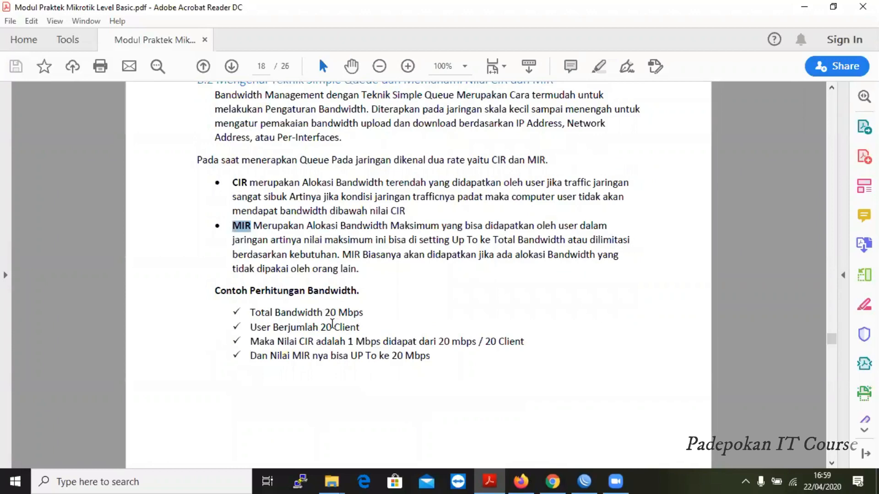
pyautogui.moveTo(364, 312)
pyautogui.mouseDown()
pyautogui.moveTo(325, 313)
pyautogui.moveTo(360, 328)
pyautogui.mouseUp()
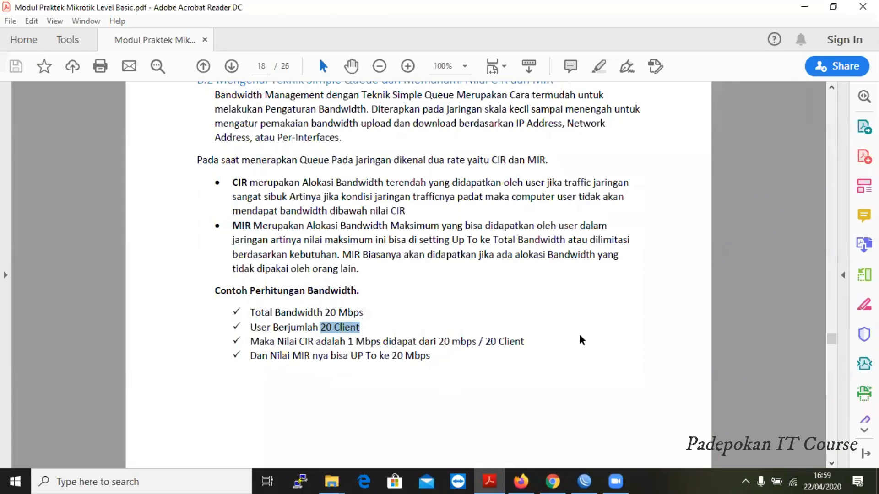
pyautogui.click(349, 343)
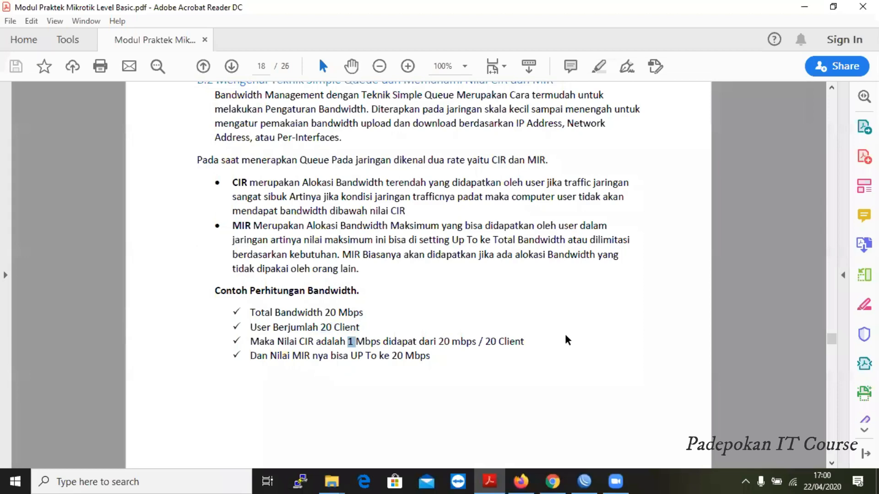
# Find section C, Praktek Bandwidth Management Simple Queue, and look over its scenario explanations
pyautogui.scroll(-3, 561, 329)
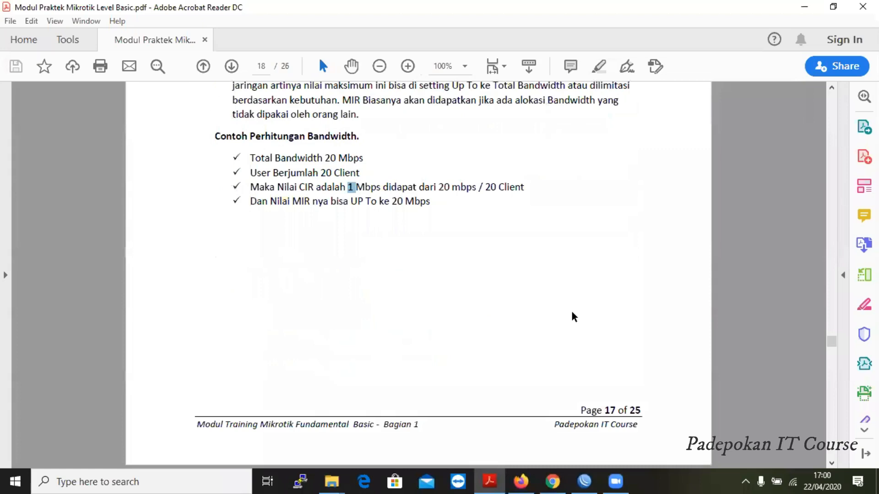
pyautogui.scroll(-1, 572, 310)
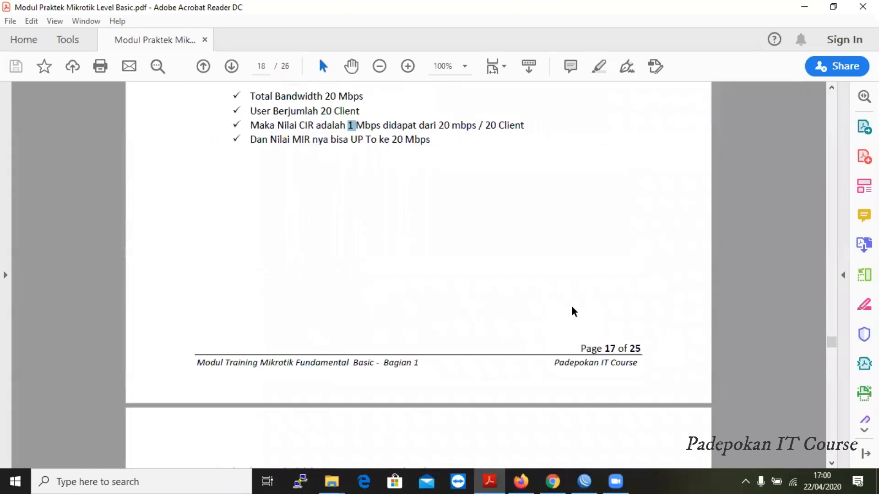
pyautogui.scroll(-5, 571, 306)
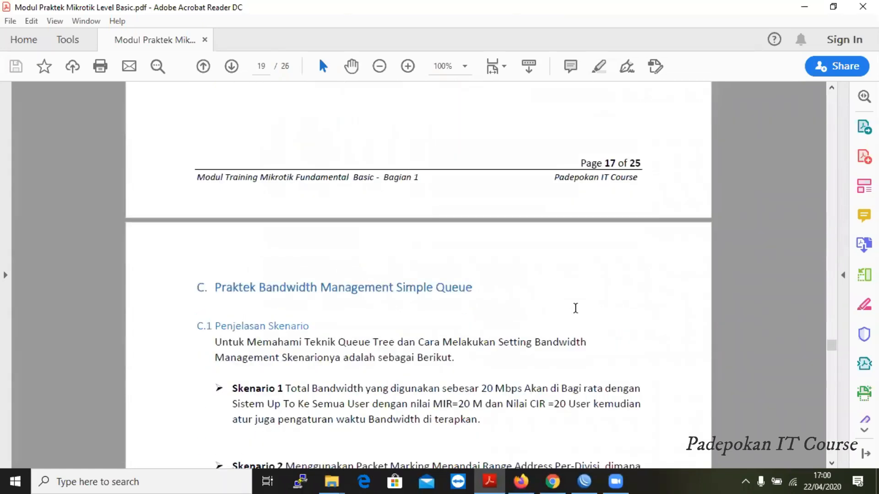
pyautogui.scroll(-1, 577, 308)
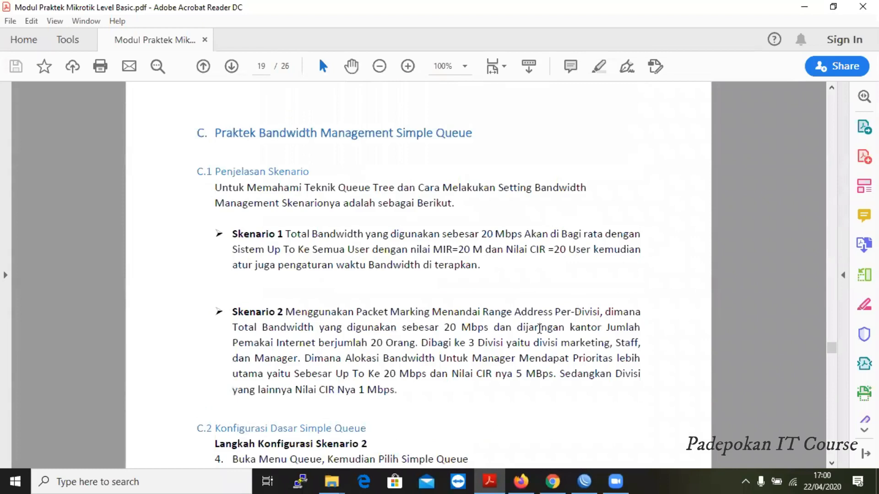
pyautogui.scroll(1, 526, 316)
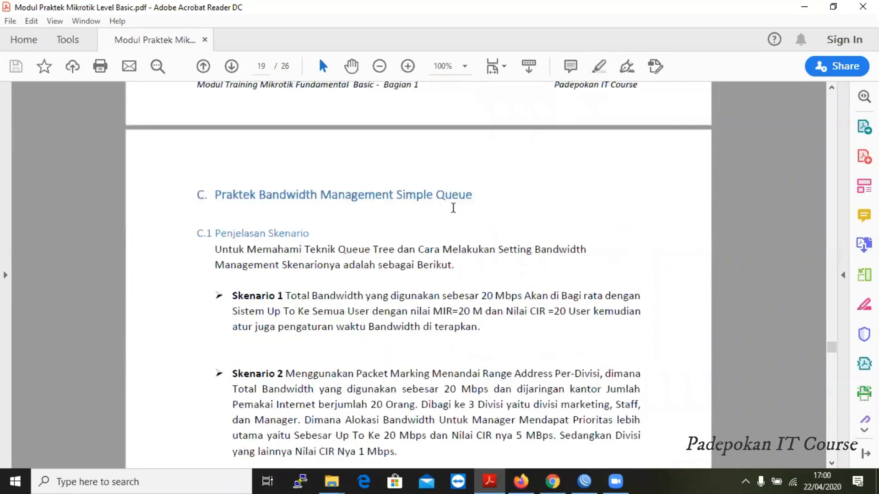
pyautogui.scroll(-1, 474, 237)
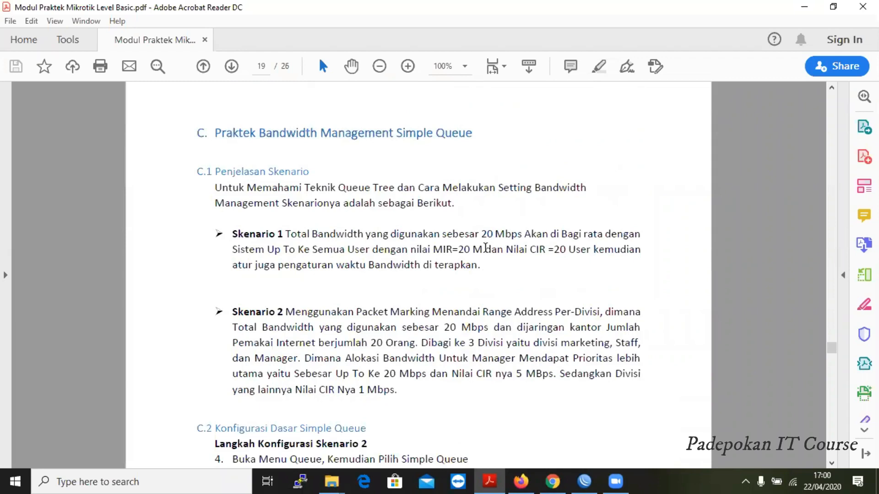
# Examine Skenario 1 in section C.1, selecting its title, total bandwidth, MIR and CIR values, and full description
pyautogui.moveTo(237, 231); pyautogui.dragTo(277, 230)
pyautogui.moveTo(234, 308); pyautogui.dragTo(283, 234)
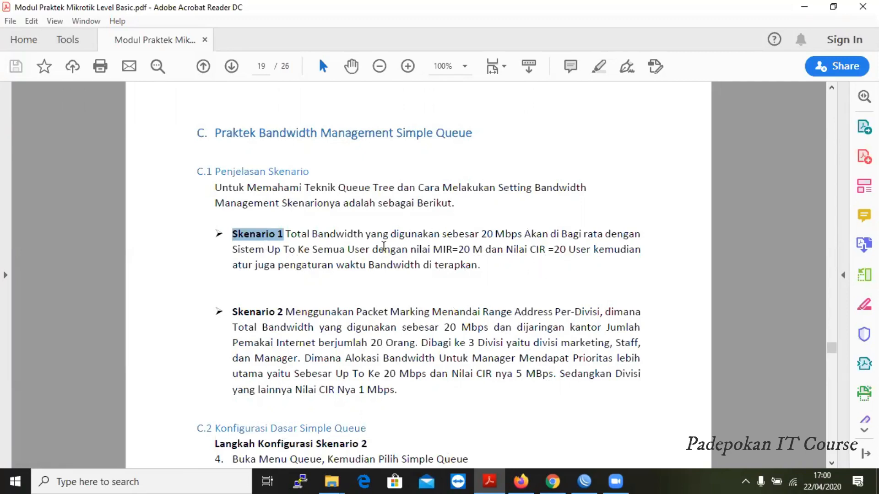
pyautogui.click(354, 257)
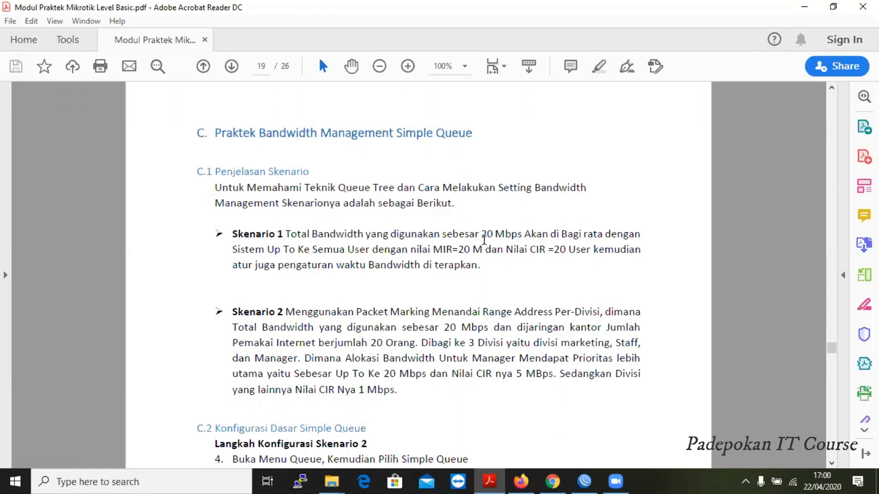
pyautogui.moveTo(481, 235); pyautogui.dragTo(521, 229)
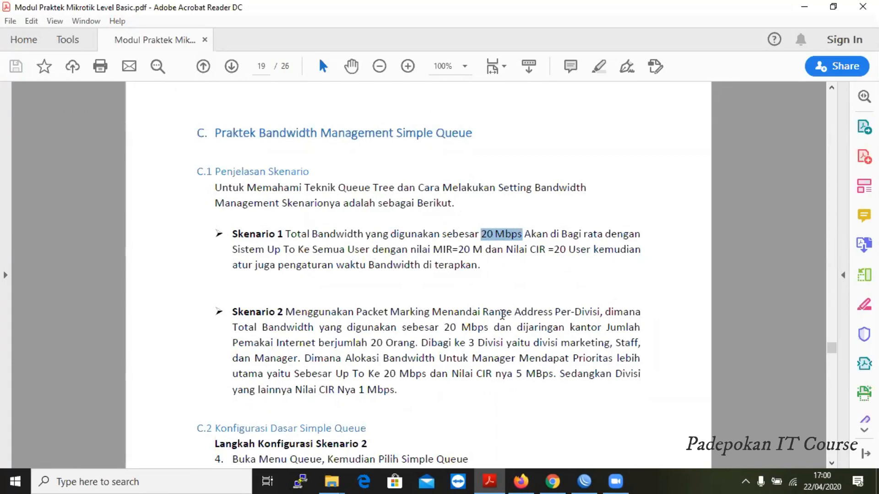
pyautogui.moveTo(458, 249); pyautogui.dragTo(504, 251)
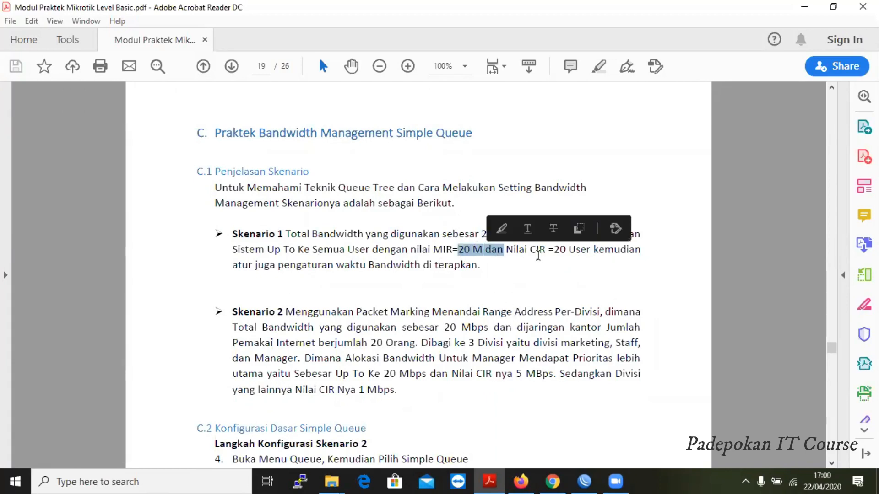
pyautogui.click(545, 254)
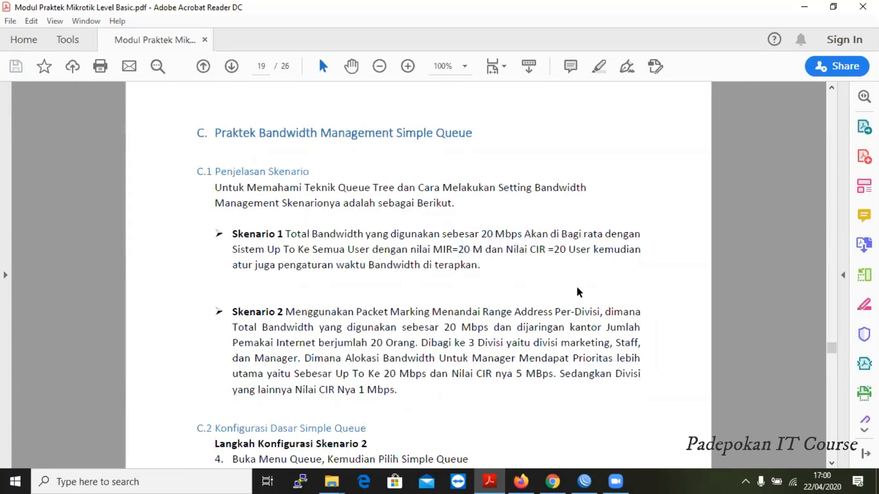
pyautogui.moveTo(559, 250); pyautogui.dragTo(567, 250)
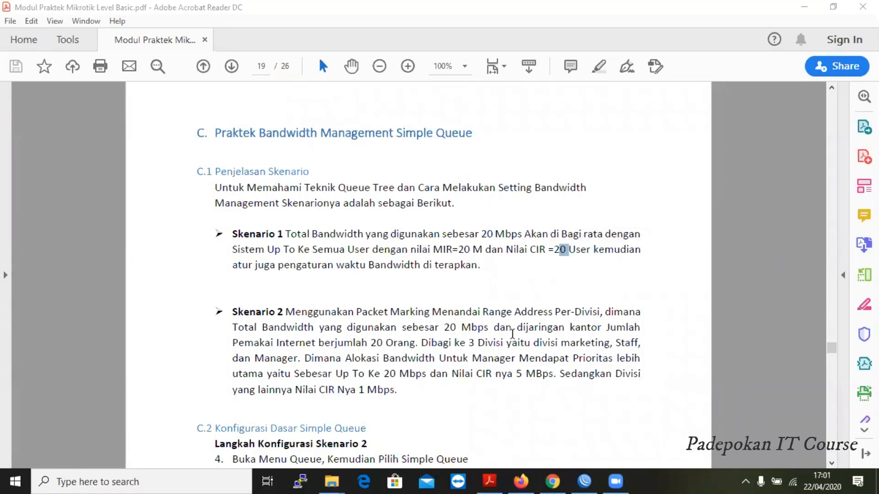
pyautogui.moveTo(233, 226); pyautogui.dragTo(488, 261)
# Examine the section C.2 Simple Queue instructions for creating the main Total Bandwidth parent queue
pyautogui.scroll(-6, 521, 274)
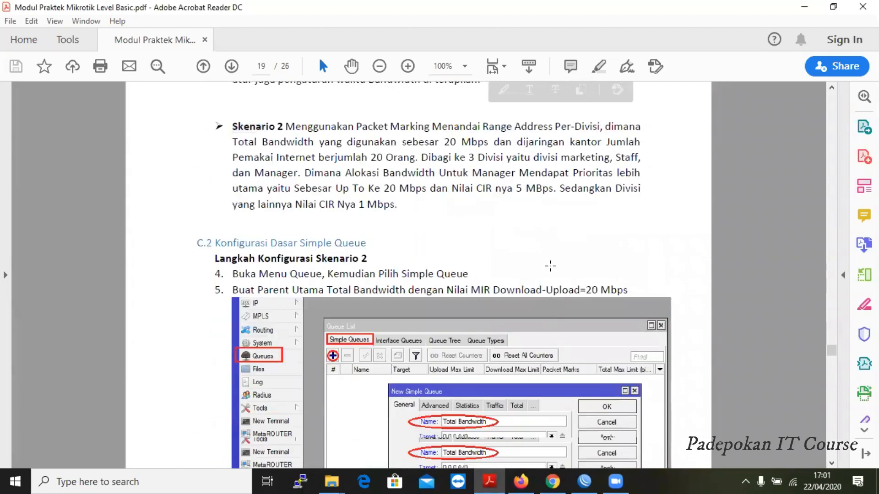
pyautogui.scroll(-5, 551, 265)
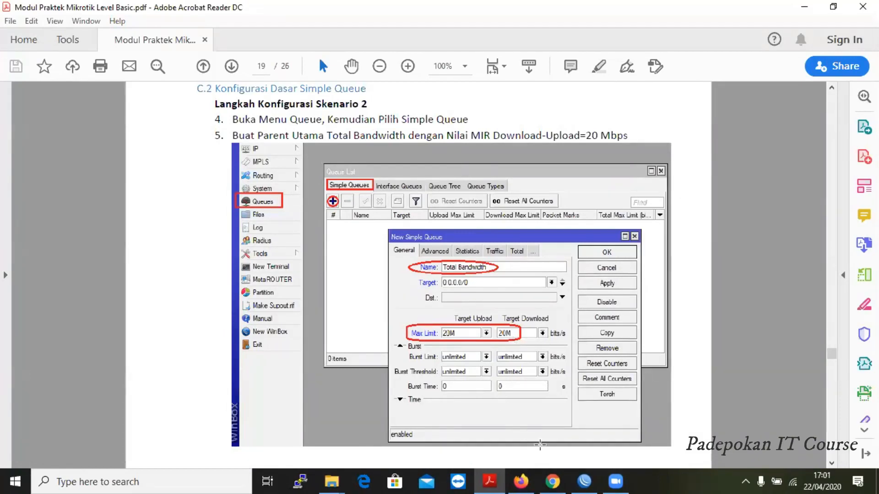
# Switch to WinBox and open the router's queue list
pyautogui.click(590, 481)
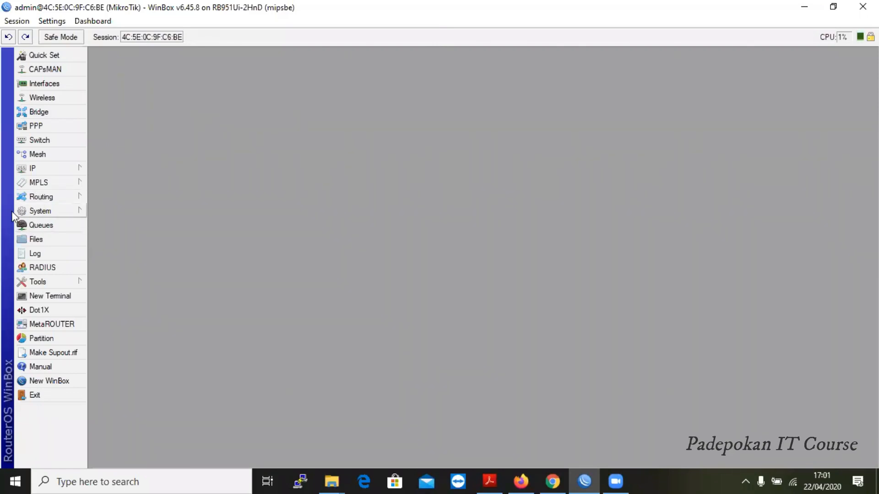
pyautogui.click(29, 228)
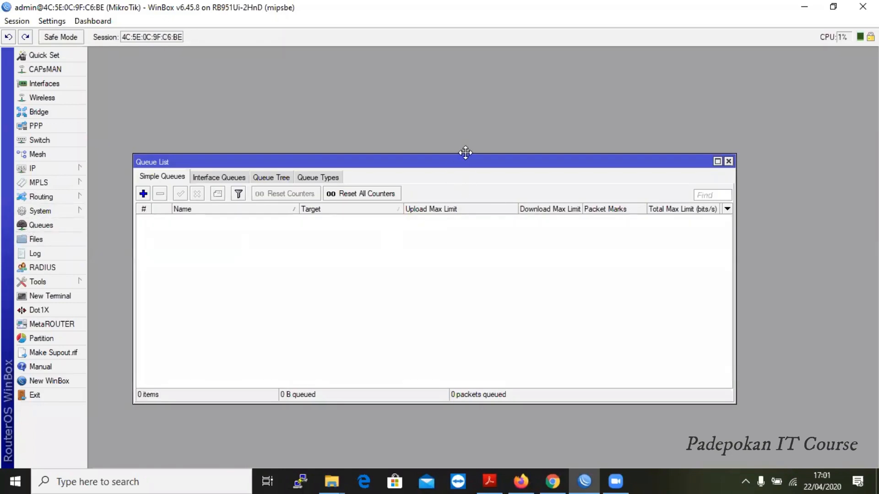
pyautogui.moveTo(466, 135); pyautogui.dragTo(463, 136)
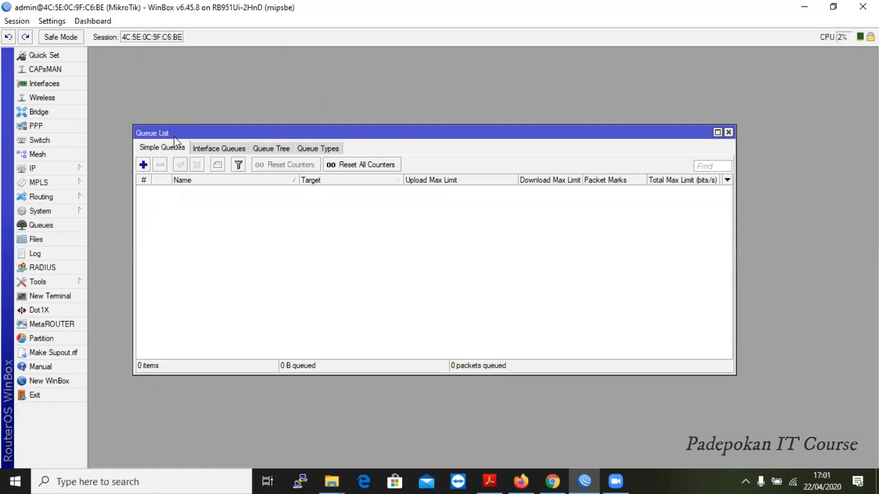
# Look through the interface queues, queue tree and queue types, and return to the simple queues
pyautogui.click(219, 149)
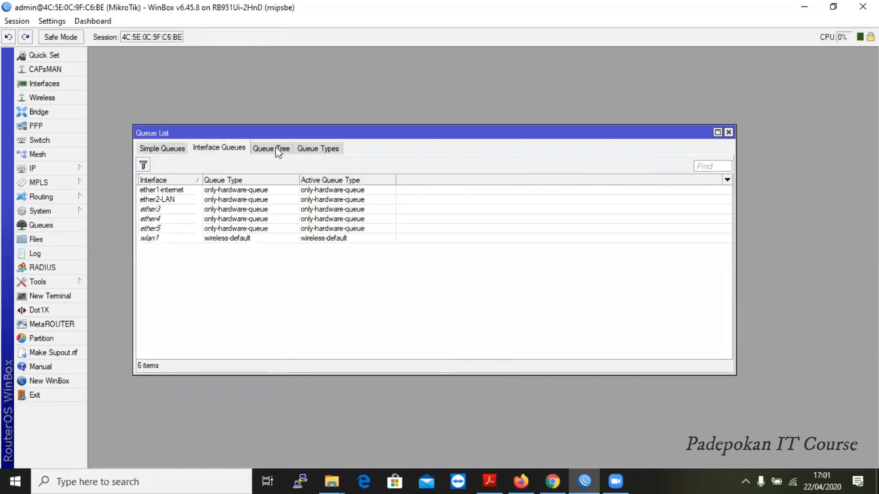
pyautogui.click(276, 149)
pyautogui.click(313, 145)
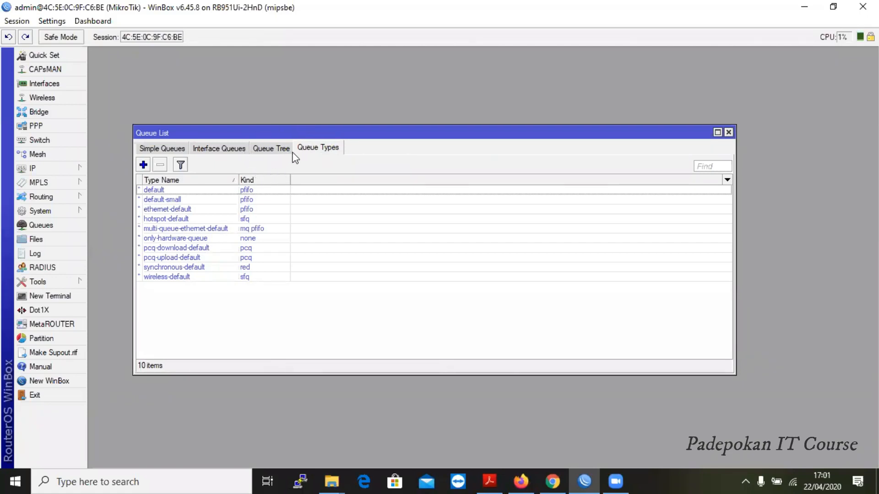
pyautogui.click(151, 147)
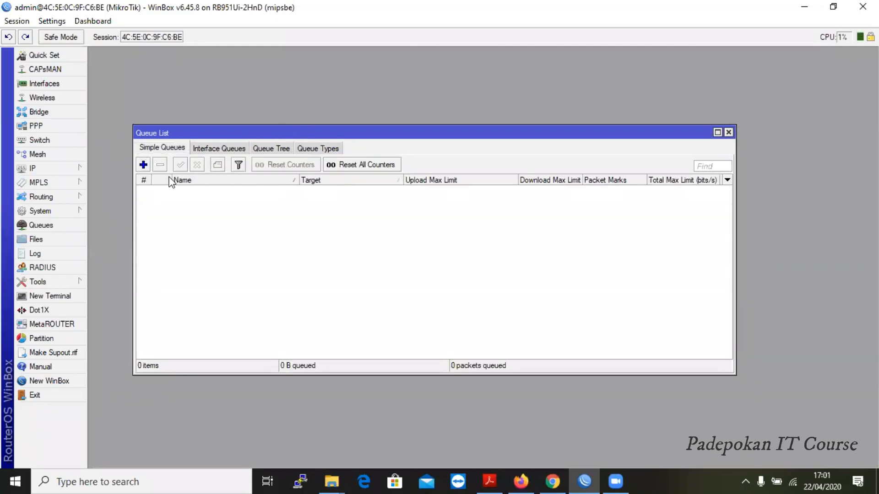
pyautogui.click(269, 148)
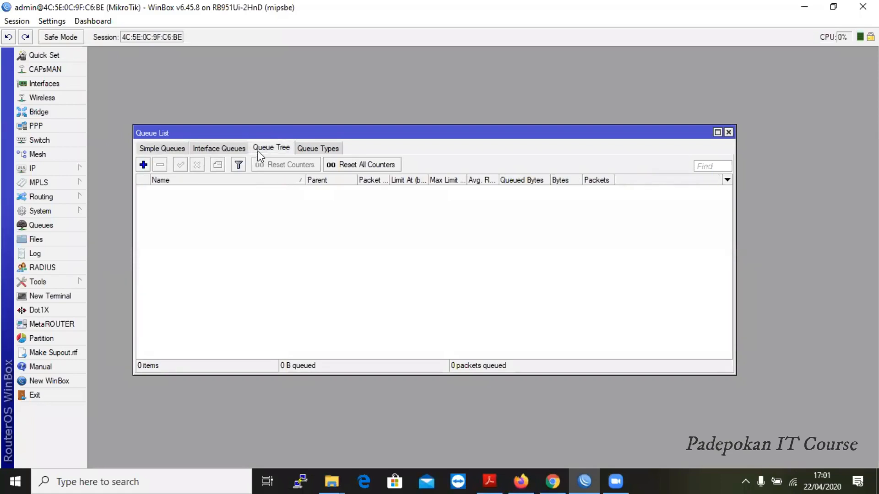
pyautogui.click(171, 150)
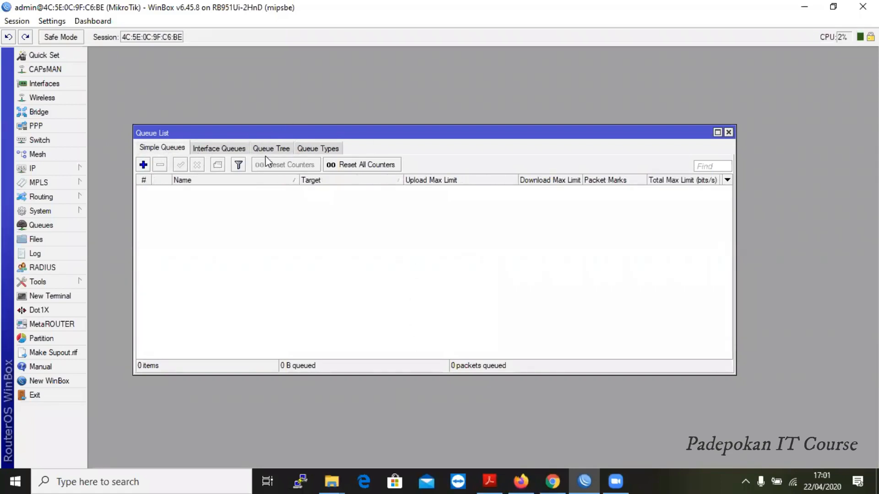
pyautogui.click(281, 151)
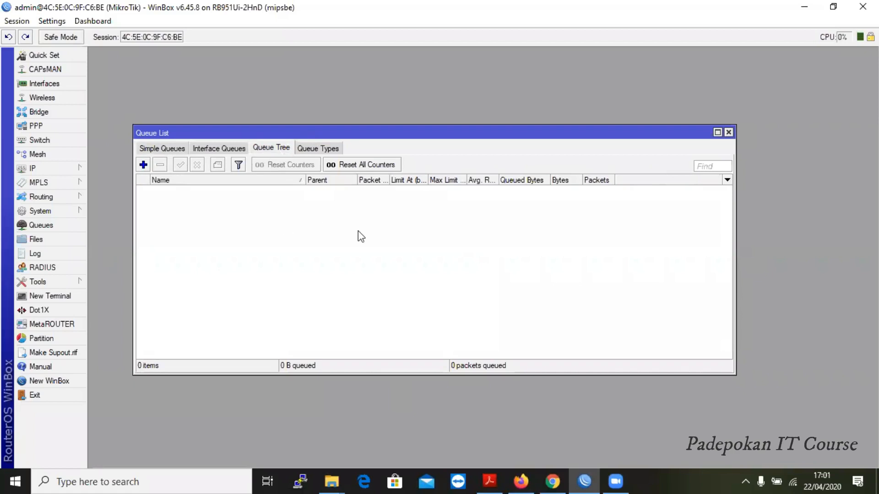
pyautogui.click(150, 148)
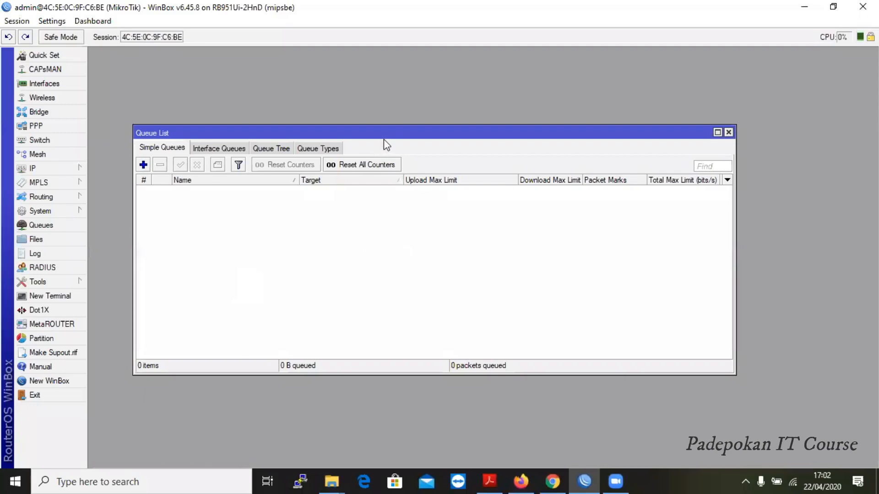
pyautogui.moveTo(386, 135); pyautogui.dragTo(364, 117)
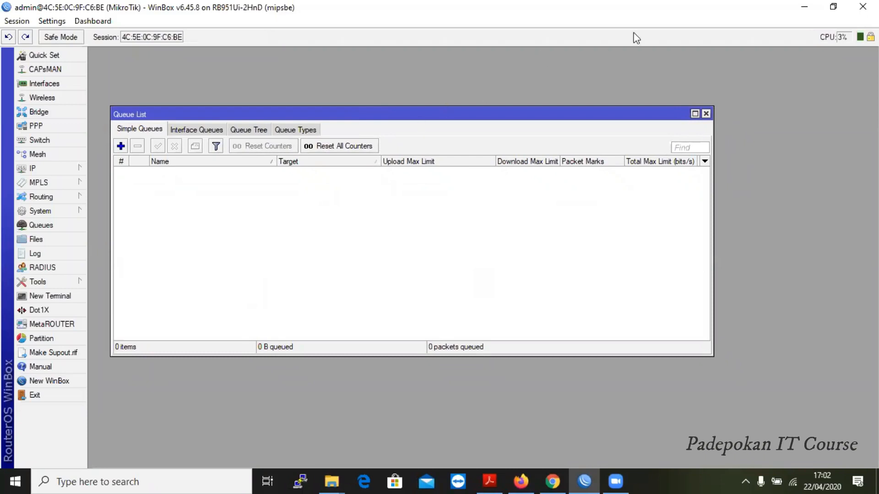
# Start a new simple queue for the main parent and name it Total Bandwidth
pyautogui.click(121, 147)
pyautogui.moveTo(595, 151); pyautogui.dragTo(464, 174)
pyautogui.click(364, 208)
pyautogui.press('BackSpace')
pyautogui.press('BackSpace')
pyautogui.press('BackSpace')
pyautogui.press('BackSpace')
pyautogui.press('BackSpace')
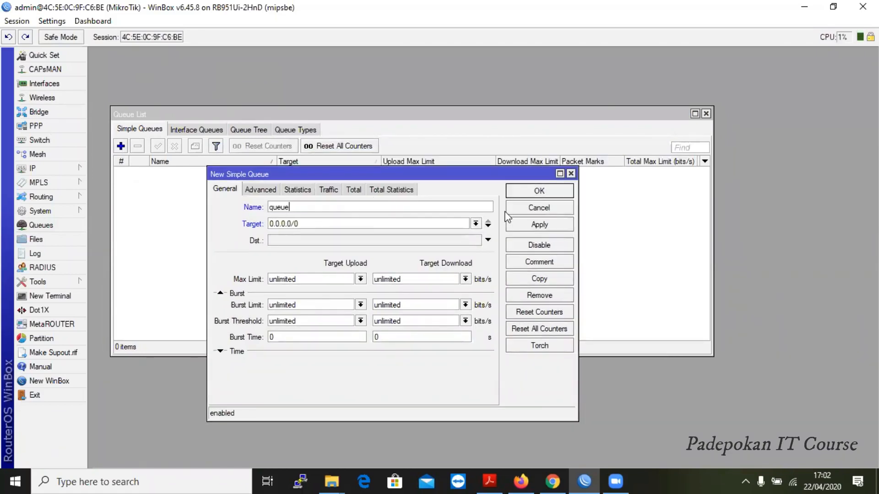
pyautogui.press('BackSpace')
pyautogui.write('Total Bandwidth')
pyautogui.moveTo(437, 194); pyautogui.dragTo(483, 195)
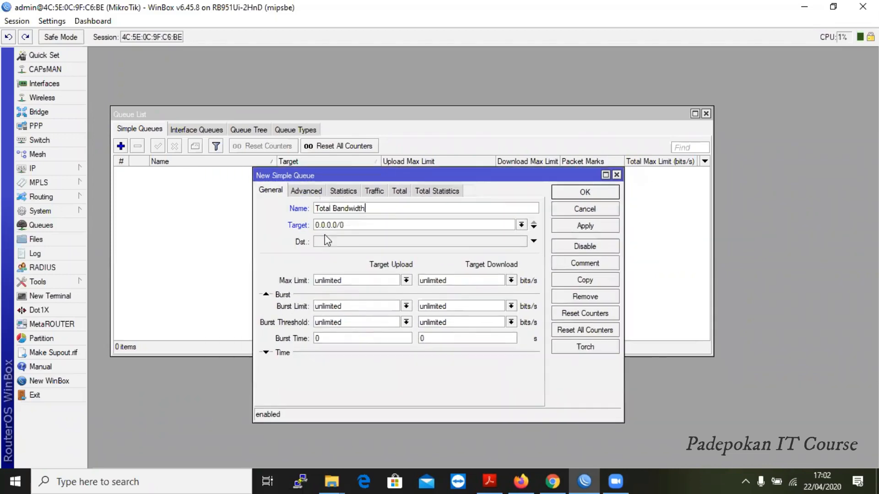
pyautogui.moveTo(347, 223); pyautogui.dragTo(300, 236)
pyautogui.click(360, 224)
pyautogui.doubleClick(359, 224)
# Set the Total Bandwidth queue's max limit to 20M download and 5M upload, and save the queue
pyautogui.moveTo(446, 281); pyautogui.dragTo(417, 275)
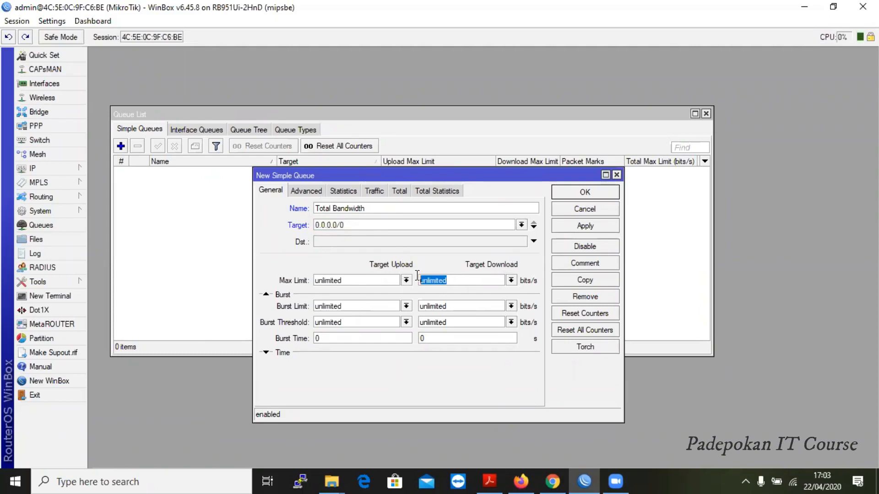
pyautogui.click(510, 281)
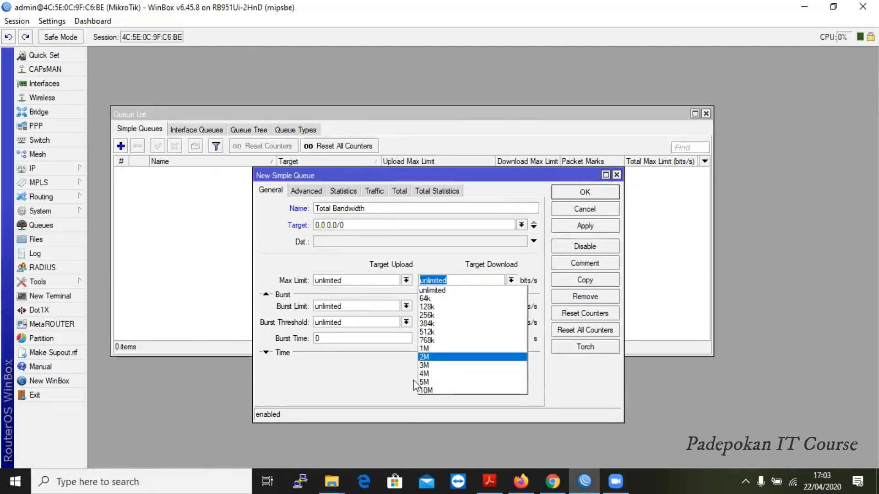
pyautogui.click(456, 290)
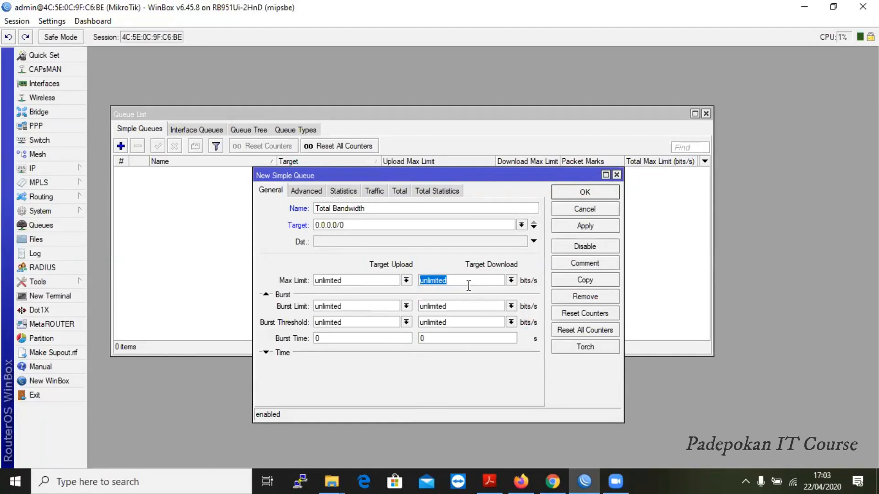
pyautogui.write('20M')
pyautogui.click(383, 280)
pyautogui.doubleClick(380, 280)
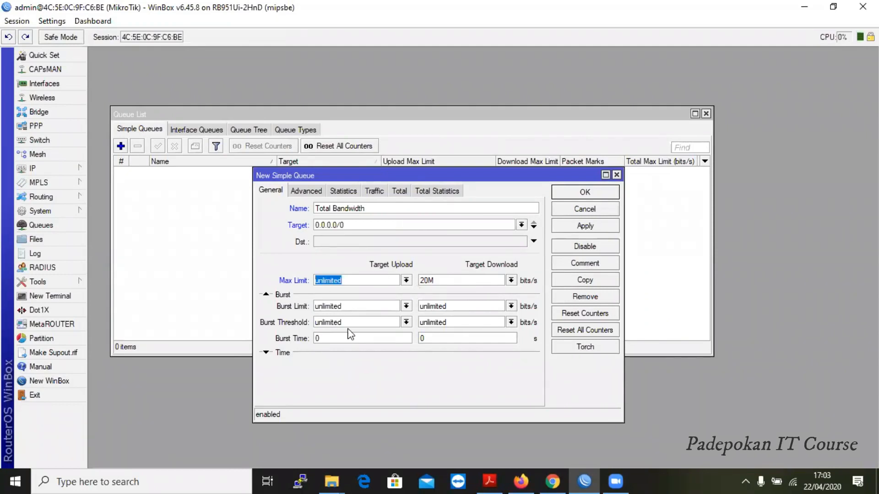
pyautogui.write('5M')
pyautogui.moveTo(464, 174); pyautogui.dragTo(455, 142)
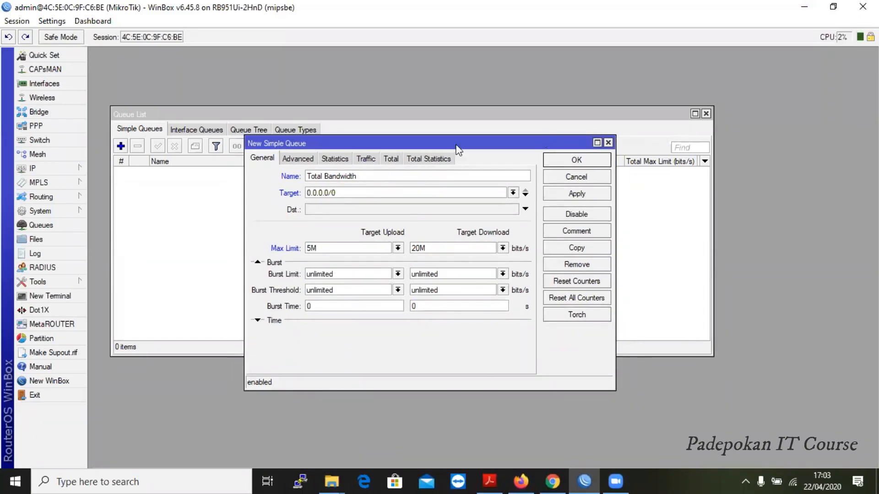
pyautogui.click(375, 244)
pyautogui.click(590, 193)
pyautogui.click(589, 160)
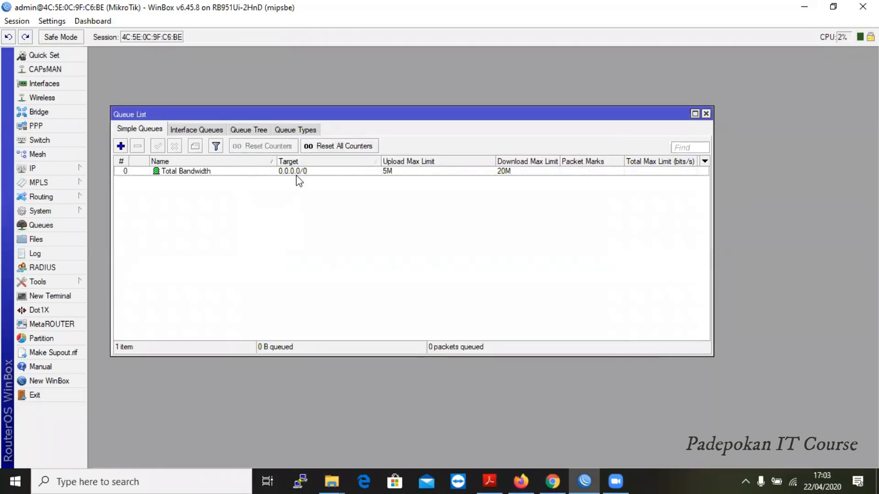
# Start another simple queue named PC-Dosen-1 with the target 192.168.99.2
pyautogui.click(121, 146)
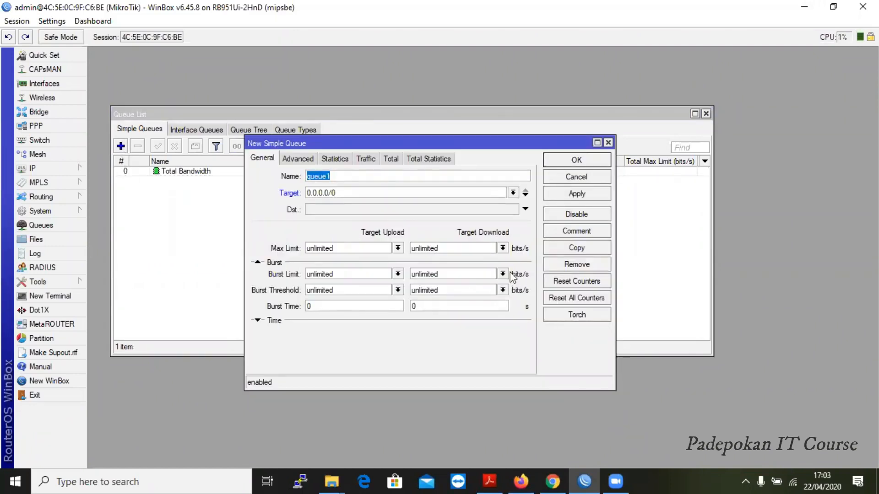
pyautogui.moveTo(498, 162); pyautogui.dragTo(493, 202)
pyautogui.write('P')
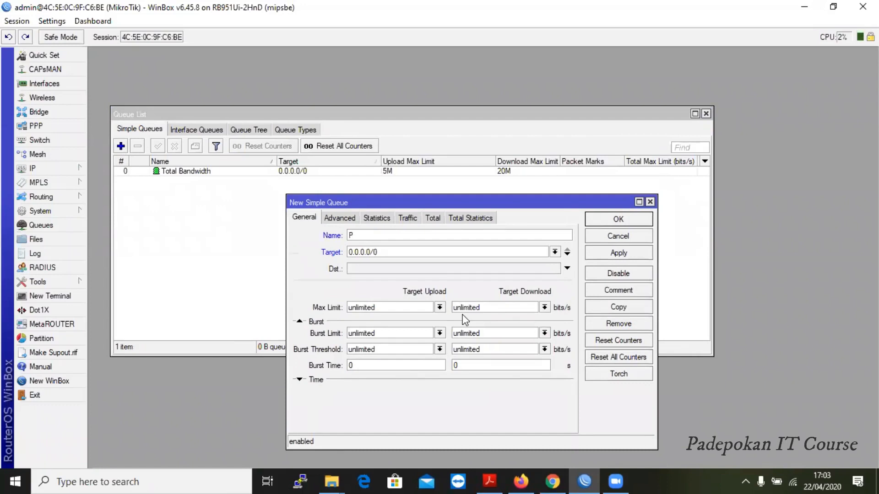
pyautogui.write('C-')
pyautogui.write('Dosen-1')
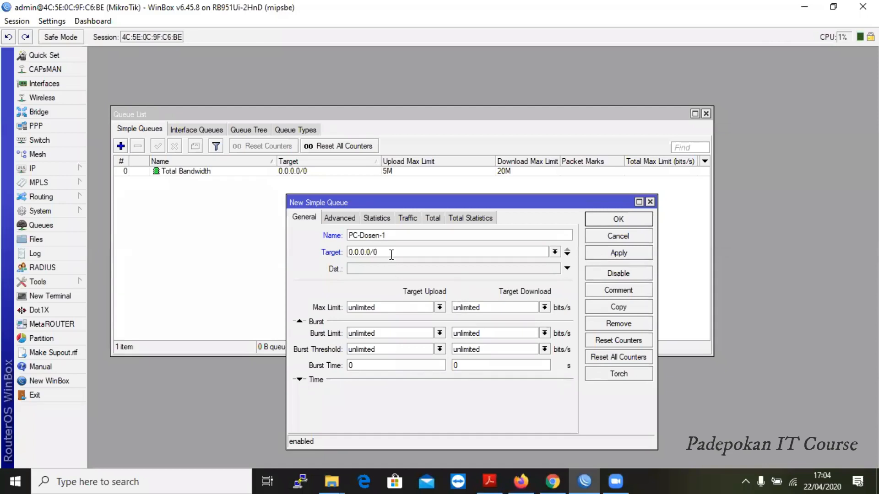
pyautogui.moveTo(391, 255); pyautogui.dragTo(349, 254)
pyautogui.write('192.168.99.2')
pyautogui.moveTo(328, 245); pyautogui.dragTo(347, 224)
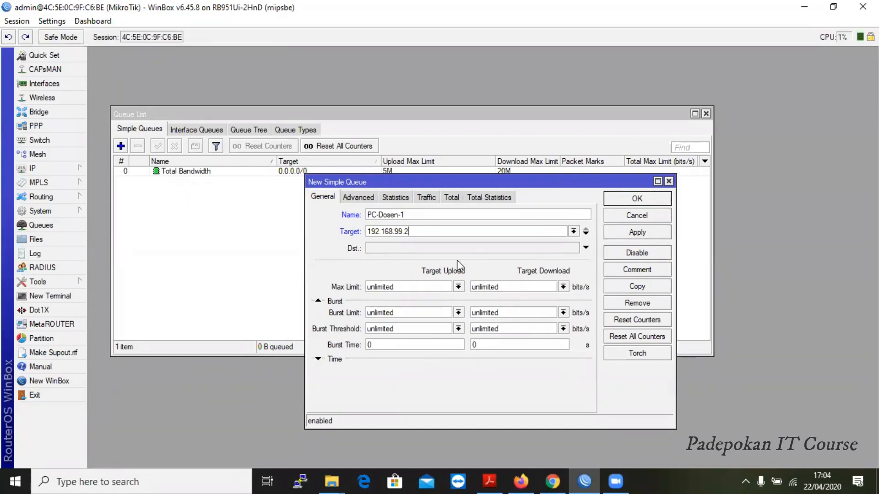
# Set the PC-Dosen-1 queue's max limit to 2M download and 512K upload
pyautogui.doubleClick(473, 287)
pyautogui.click(563, 325)
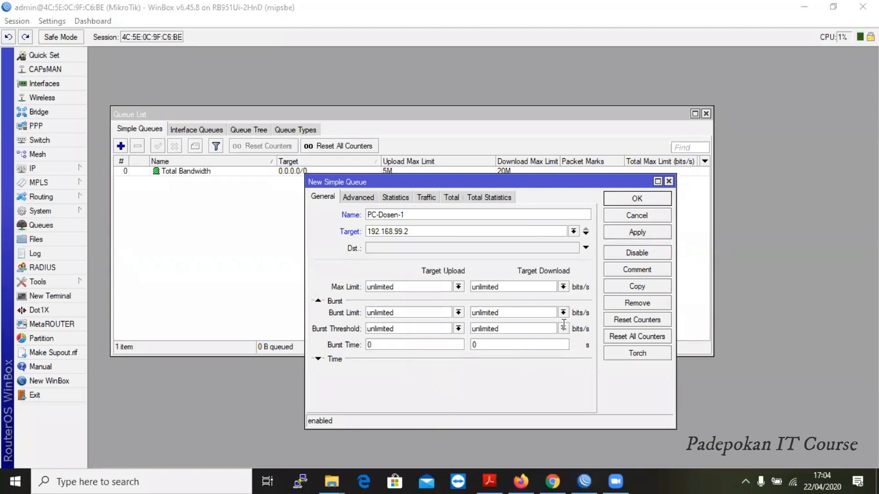
pyautogui.write('2M')
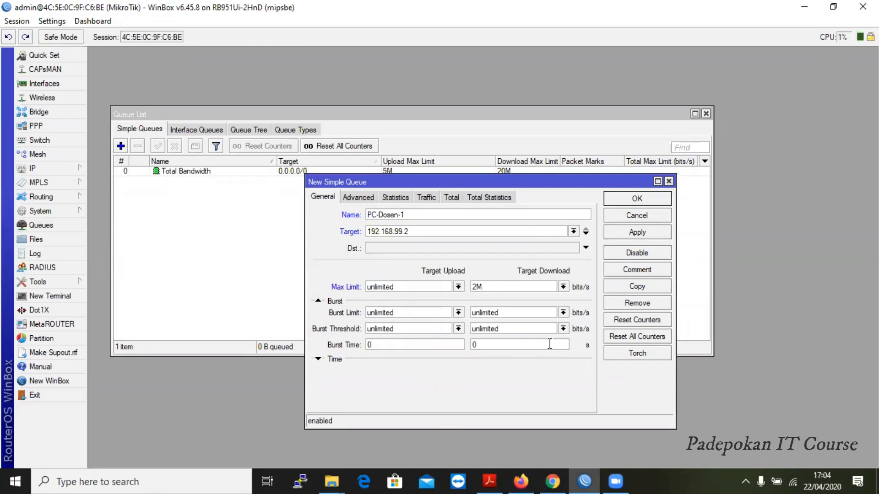
pyautogui.moveTo(367, 285); pyautogui.dragTo(429, 301)
pyautogui.write('512K')
pyautogui.doubleClick(416, 230)
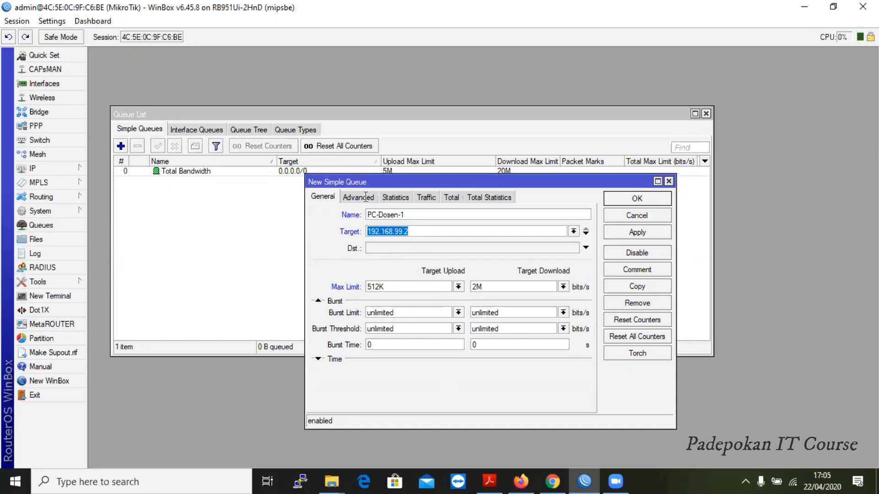
pyautogui.doubleClick(476, 286)
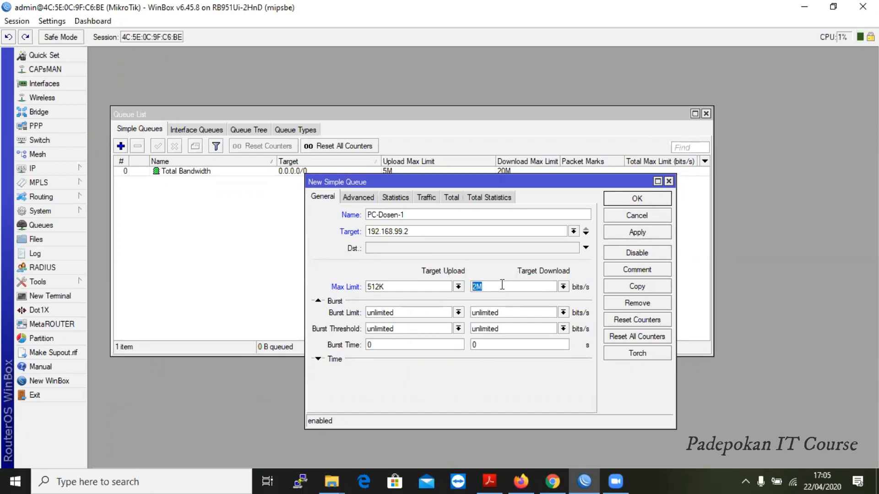
pyautogui.click(489, 286)
# Set the PC-Dosen-1 queue's guaranteed rate (Limit At) to 1M download and 128K upload
pyautogui.click(363, 198)
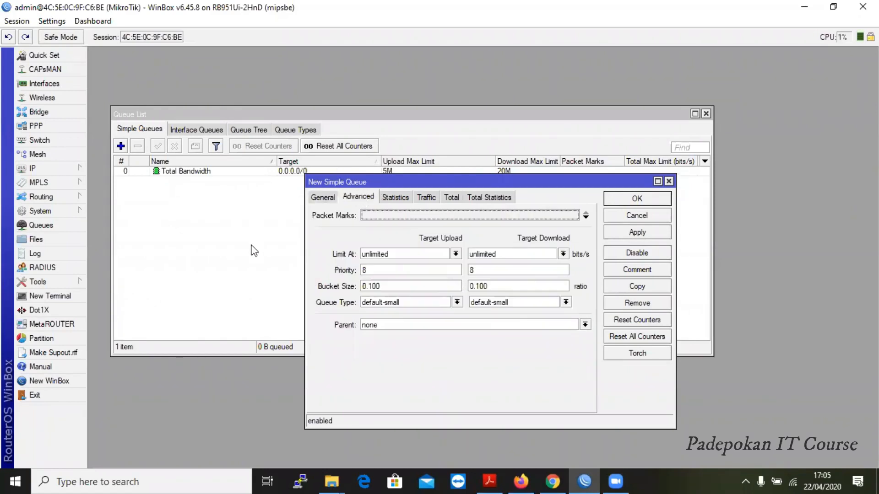
pyautogui.moveTo(508, 253); pyautogui.dragTo(447, 257)
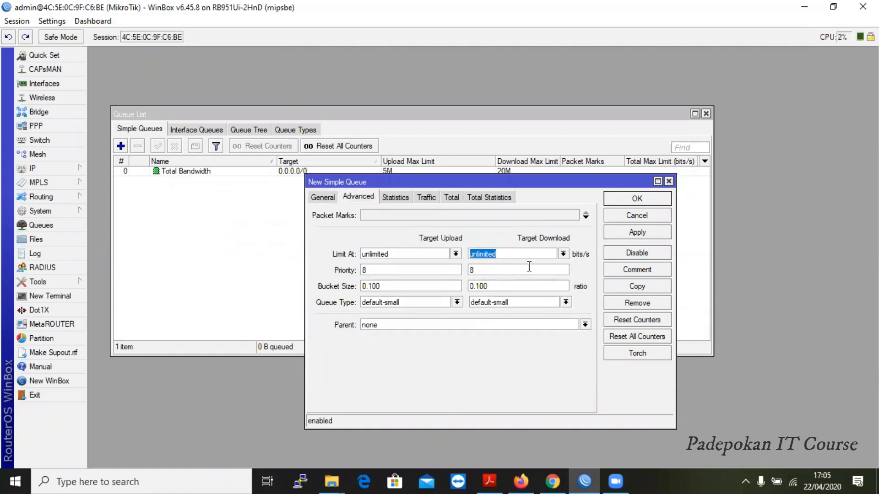
pyautogui.write('1m')
pyautogui.press('BackSpace')
pyautogui.write('M')
pyautogui.doubleClick(359, 254)
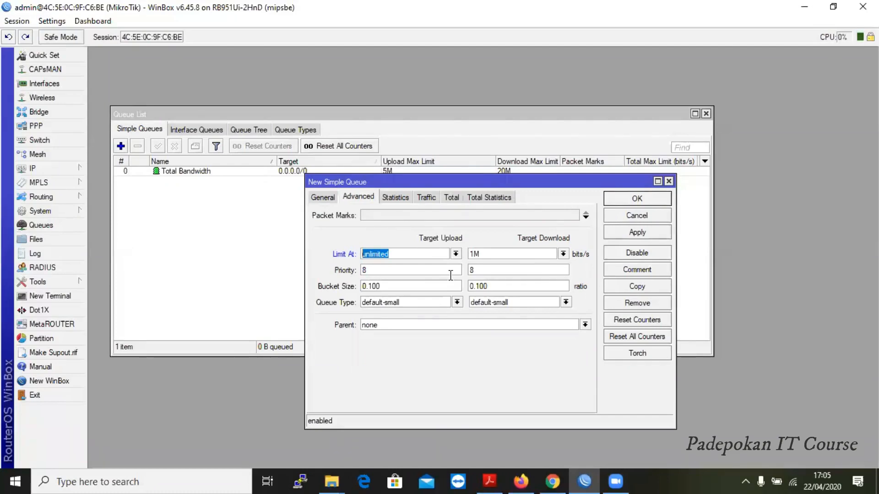
pyautogui.write('128K')
# Assign Total Bandwidth as the parent of the PC-Dosen-1 queue and save it
pyautogui.click(585, 325)
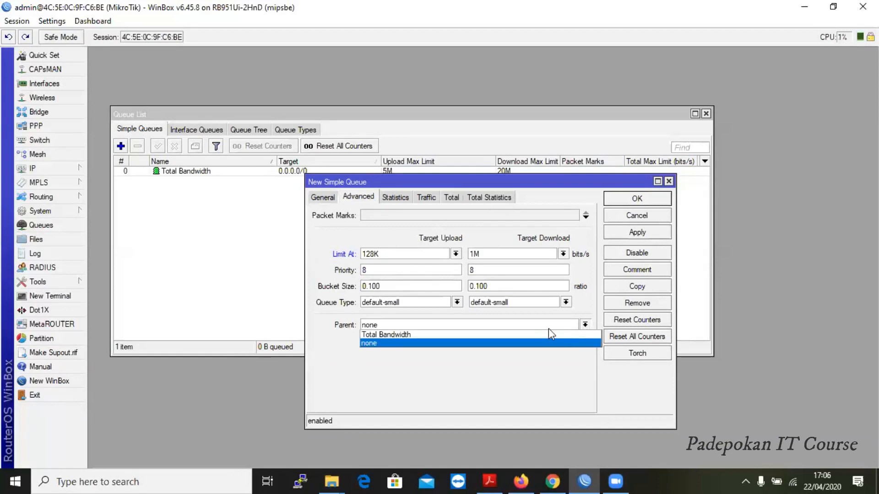
pyautogui.click(545, 334)
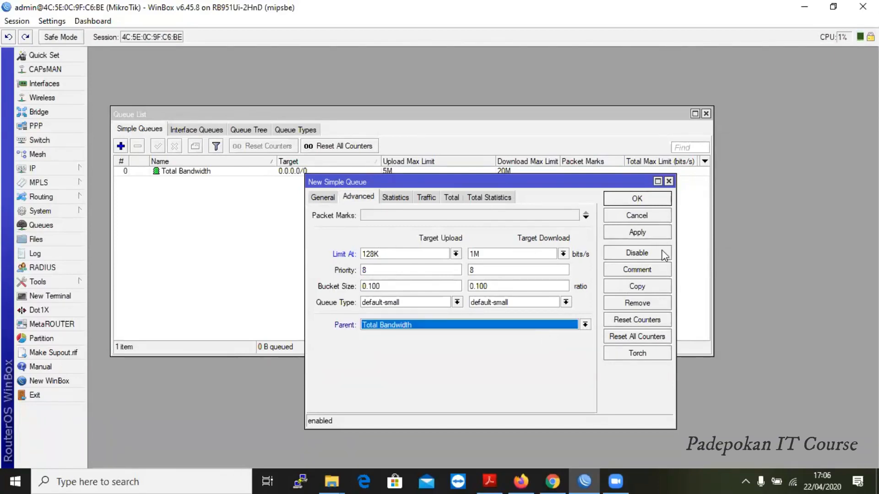
pyautogui.click(637, 232)
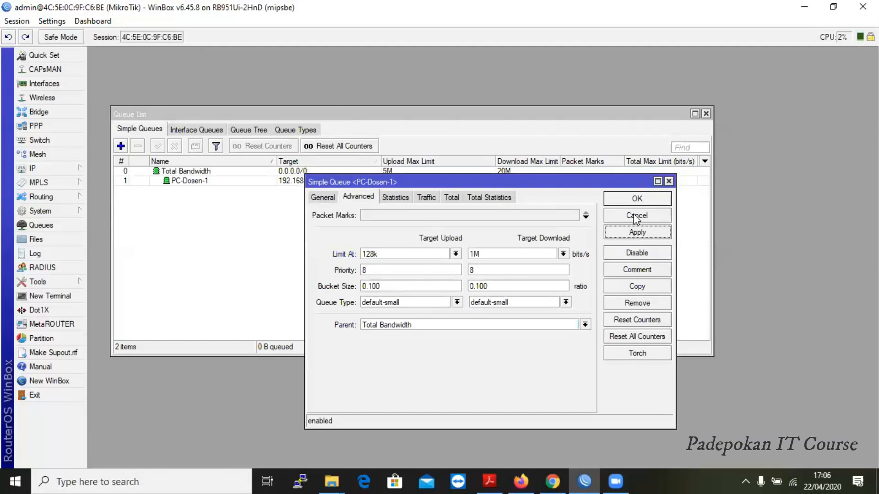
pyautogui.click(638, 196)
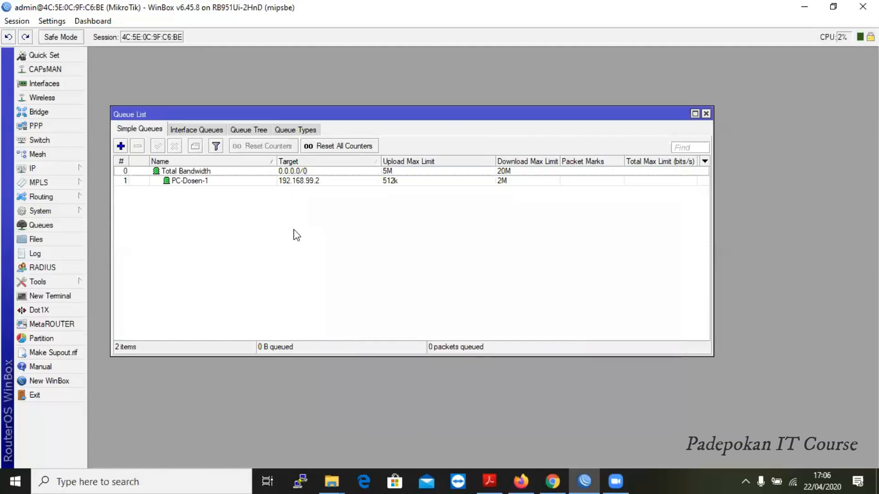
pyautogui.click(197, 183)
pyautogui.click(196, 171)
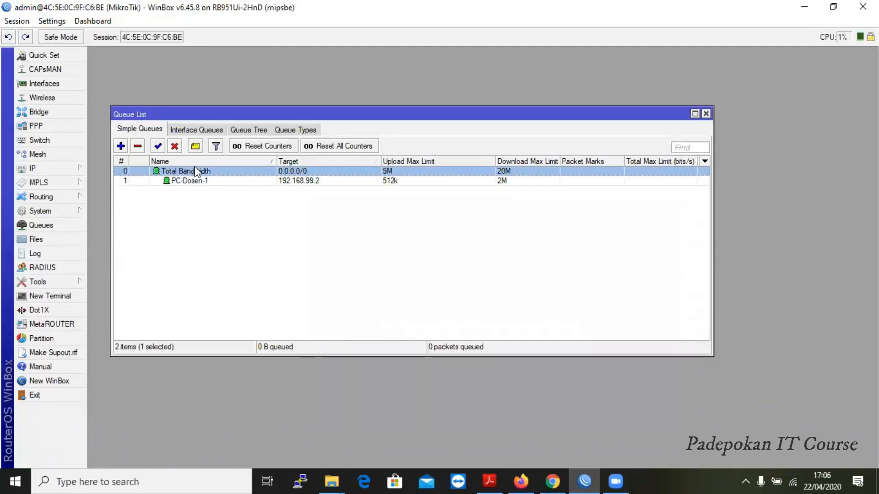
# Widen the Name and Target columns in the simple queue list and clear the row selection
pyautogui.moveTo(276, 161); pyautogui.dragTo(284, 161)
pyautogui.moveTo(381, 161); pyautogui.dragTo(397, 161)
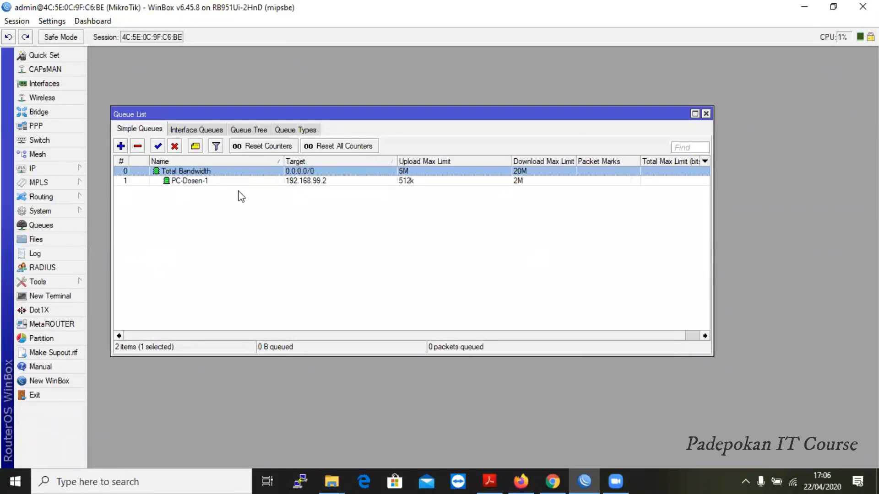
pyautogui.click(303, 233)
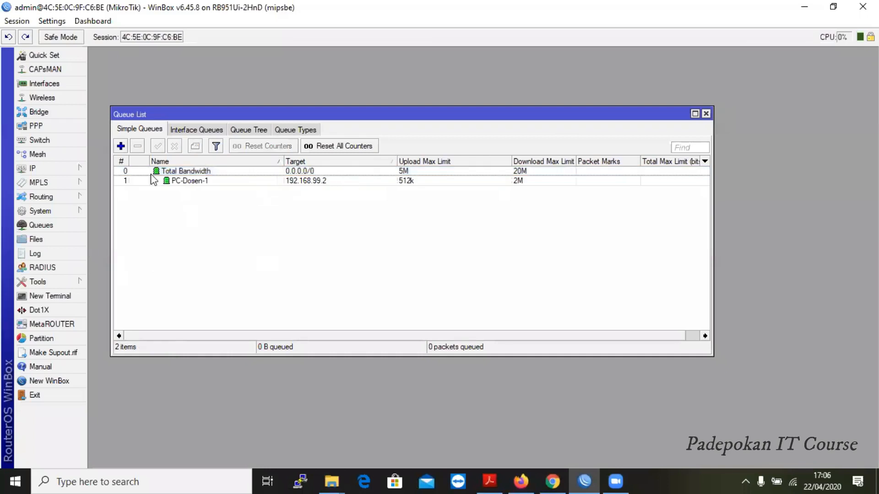
# Start another simple queue named PC-Dosen-2 with the target 192.168.99.3
pyautogui.click(121, 146)
pyautogui.click(326, 198)
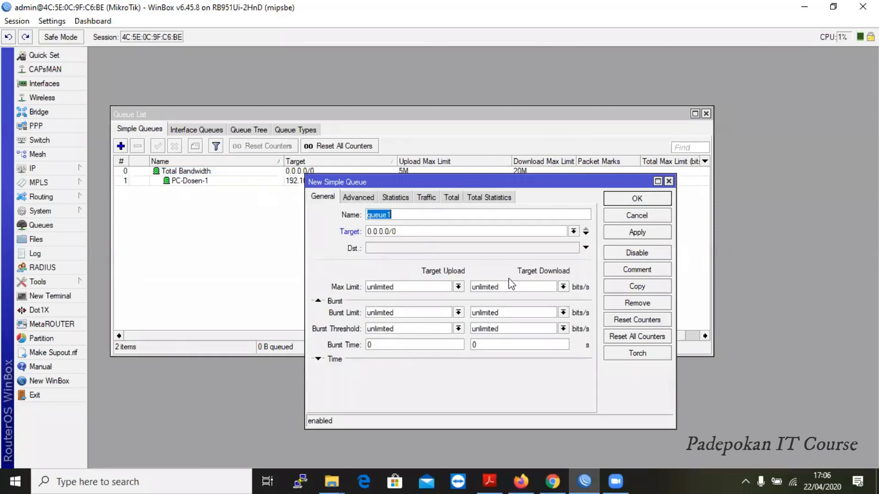
pyautogui.write('PC-Dosen-2')
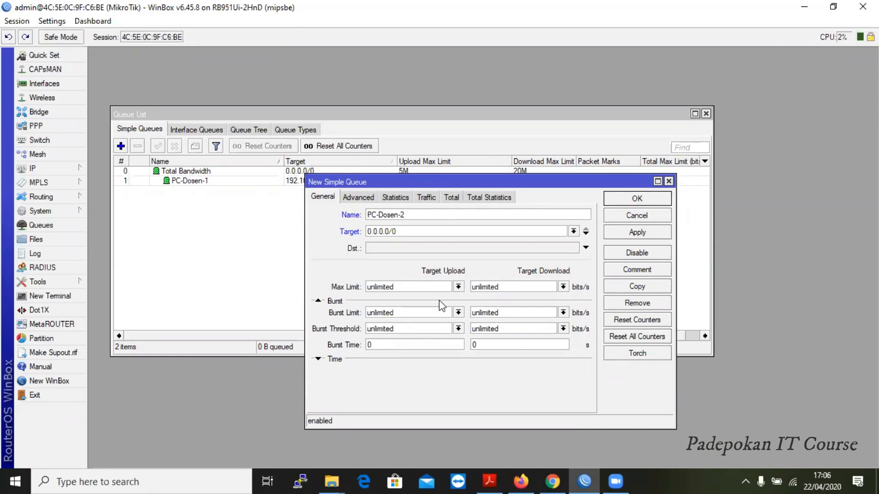
pyautogui.press('Tab')
pyautogui.write('192.168.99')
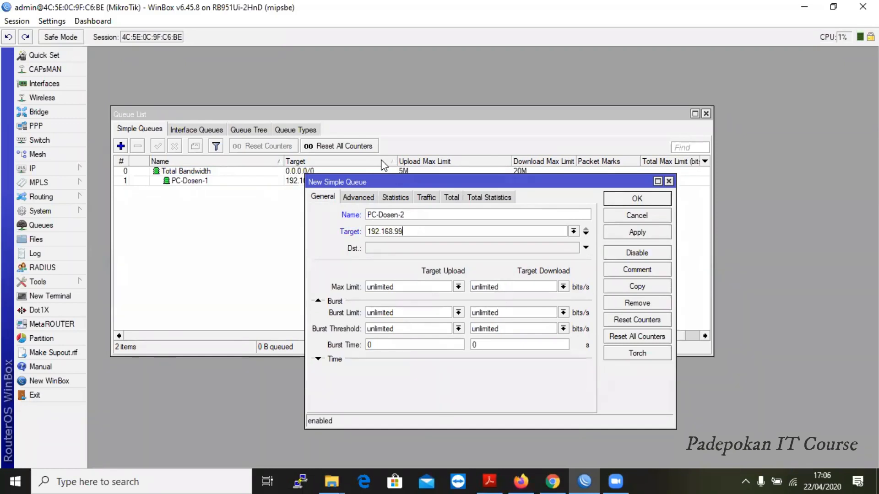
pyautogui.write('.3')
# Set the PC-Dosen-2 queue's max limit to 3M download and 1M upload
pyautogui.doubleClick(472, 285)
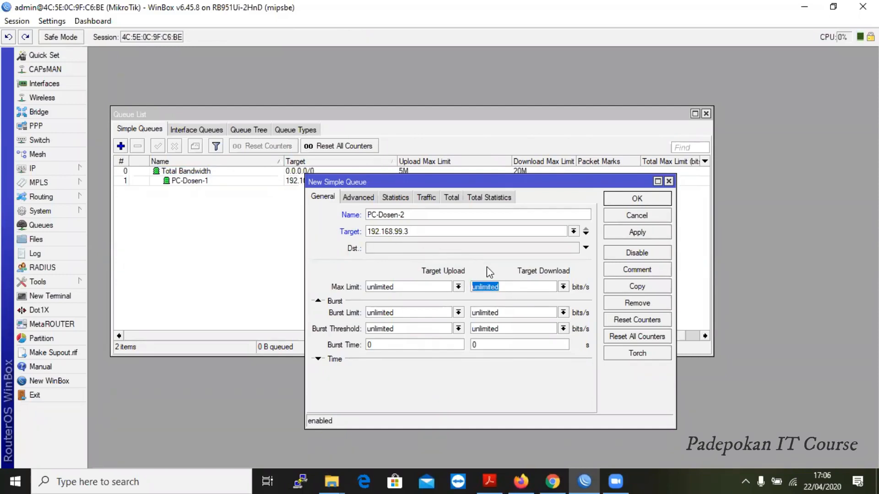
pyautogui.write('3M')
pyautogui.moveTo(412, 289); pyautogui.dragTo(355, 284)
pyautogui.write('1M')
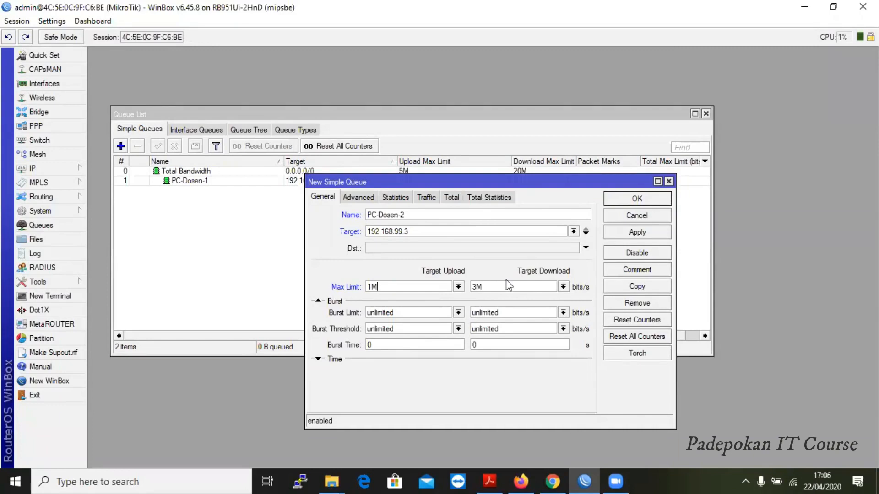
# Set the PC-Dosen-2 queue's guaranteed rate (Limit At) to 1M download and 256K upload
pyautogui.click(364, 201)
pyautogui.doubleClick(479, 255)
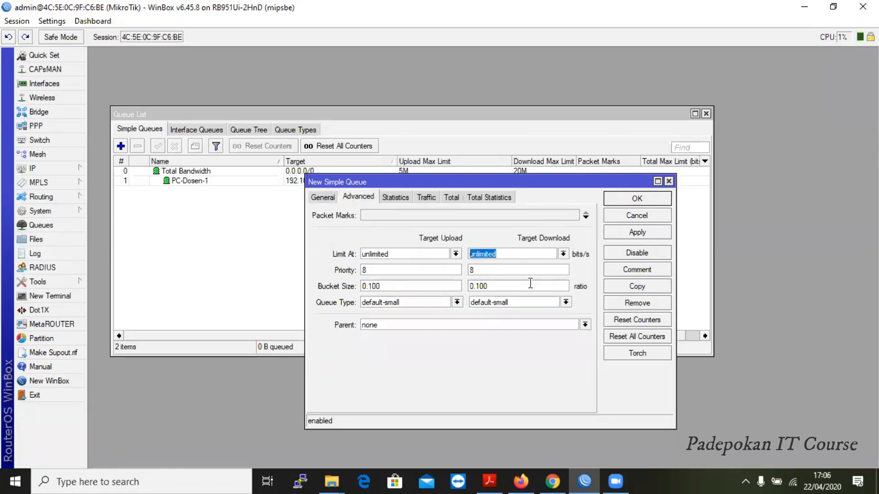
pyautogui.write('1M')
pyautogui.doubleClick(360, 254)
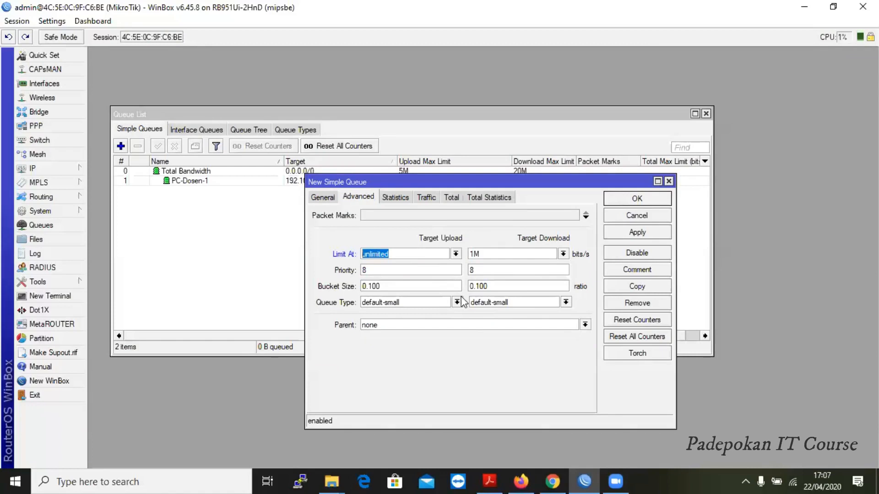
pyautogui.write('256K')
# Assign Total Bandwidth as the parent of the PC-Dosen-2 queue and save it
pyautogui.click(584, 325)
pyautogui.press('Return')
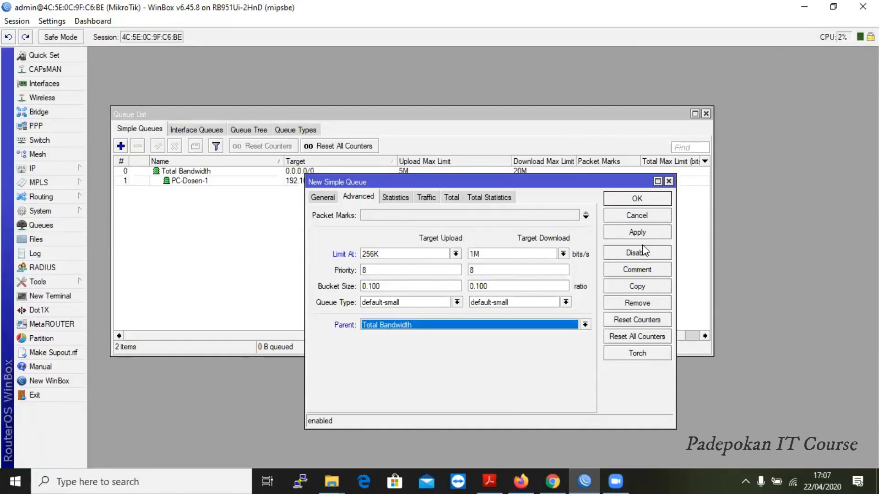
pyautogui.click(638, 232)
pyautogui.click(637, 199)
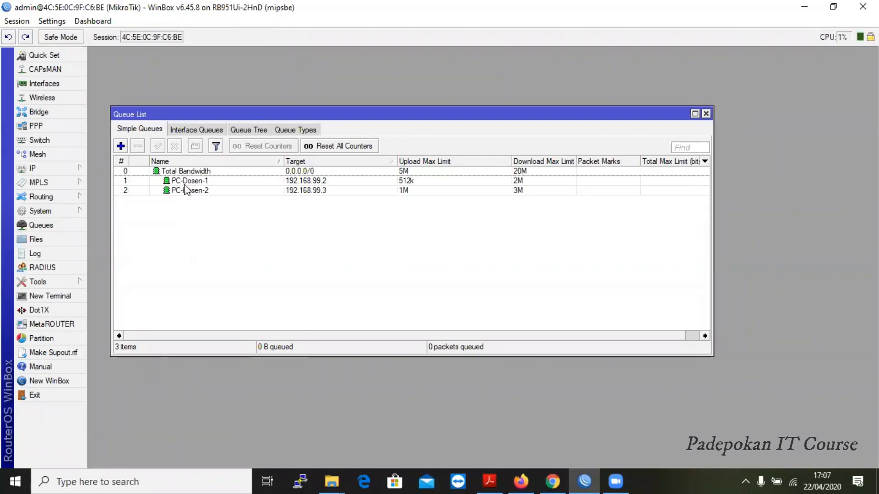
# Copy the PC-Dosen-1 queue as the basis for a new simple queue and show the copy's general settings
pyautogui.click(121, 146)
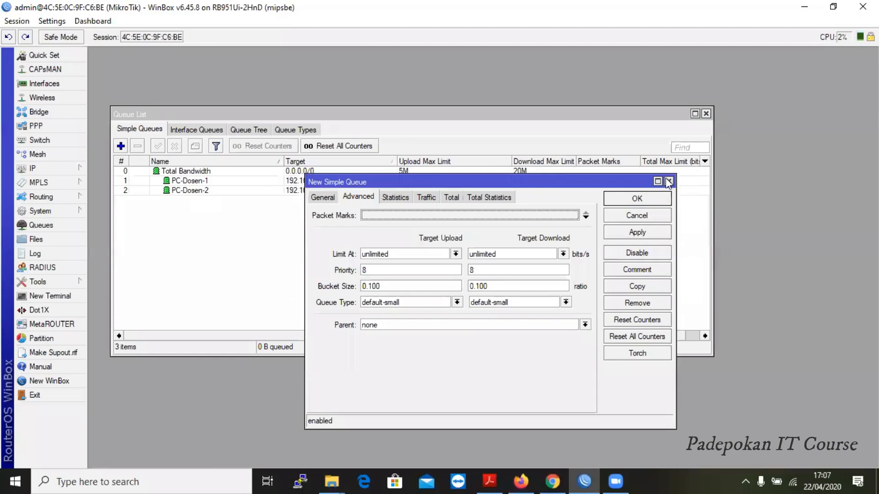
pyautogui.click(669, 182)
pyautogui.click(181, 181)
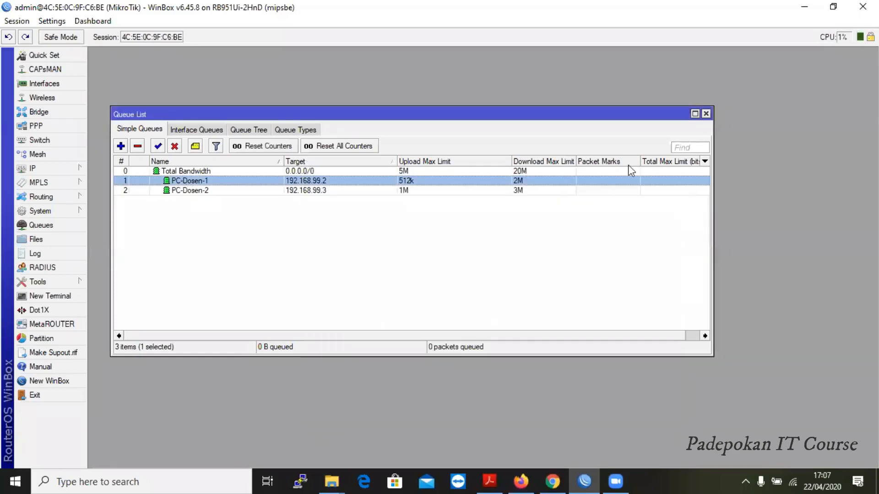
pyautogui.doubleClick(458, 181)
pyautogui.click(323, 196)
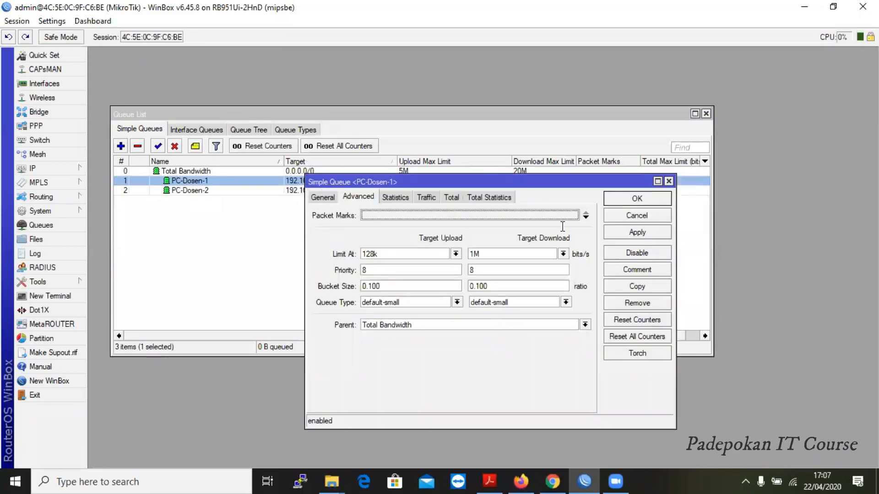
pyautogui.click(645, 287)
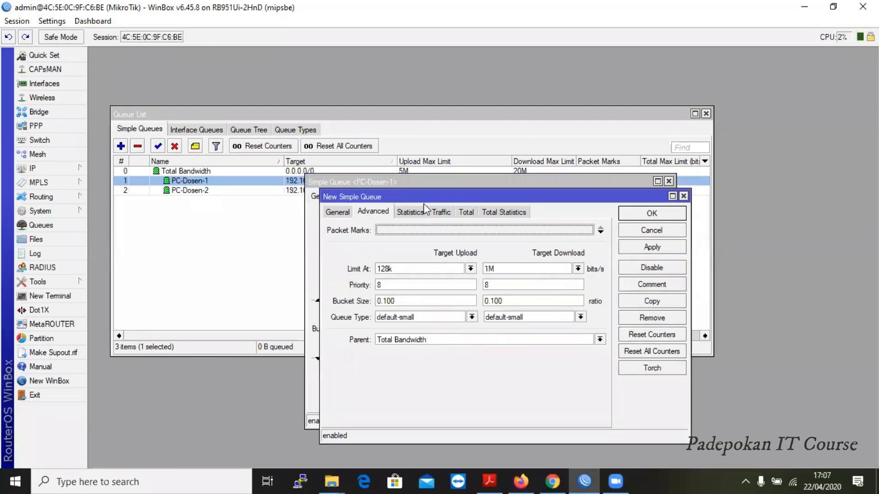
pyautogui.moveTo(424, 201); pyautogui.dragTo(652, 221)
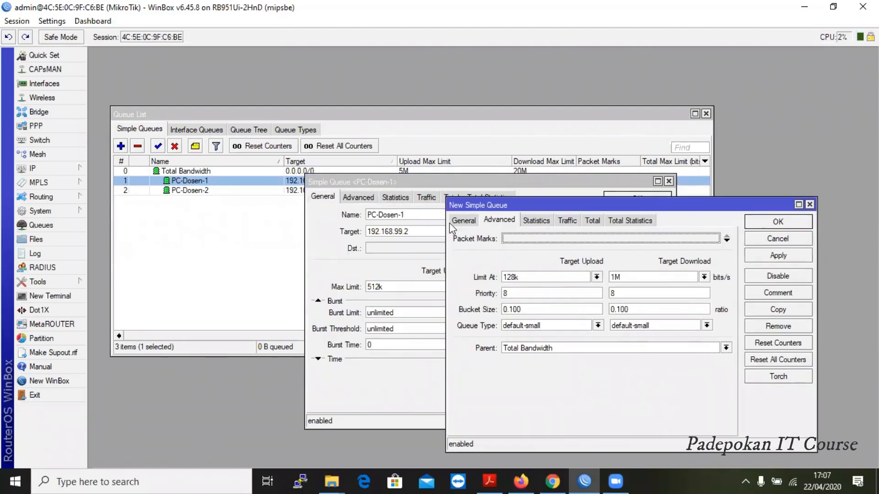
pyautogui.click(464, 221)
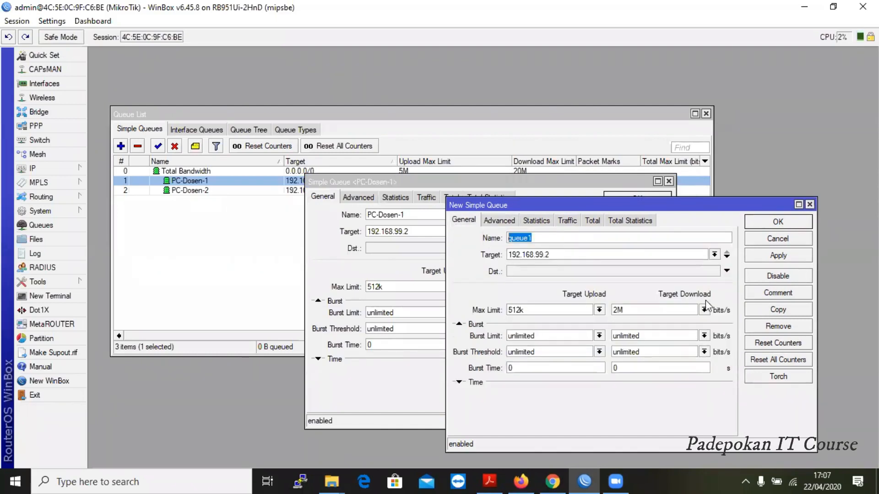
pyautogui.moveTo(558, 206); pyautogui.dragTo(503, 238)
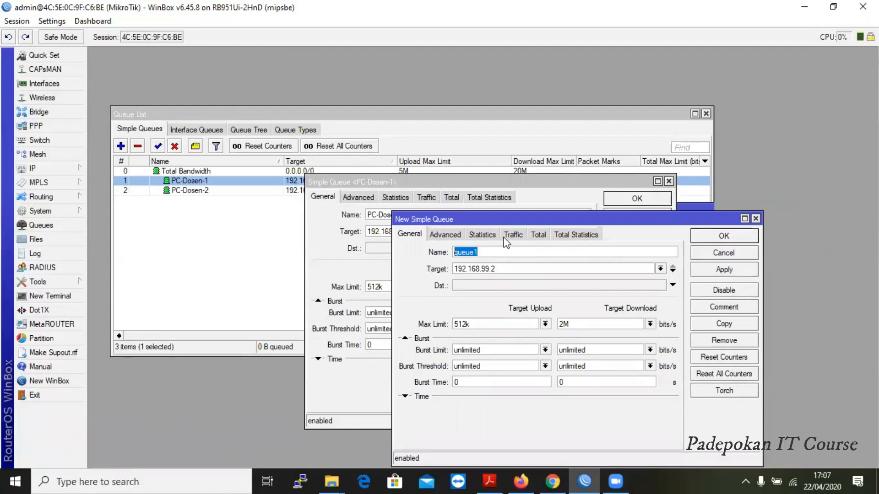
# Name the copied queue pc-administrasi and set its target to 192.168.99.10
pyautogui.write('pc')
pyautogui.press('BackSpace')
pyautogui.press('BackSpace')
pyautogui.write('pc-adm')
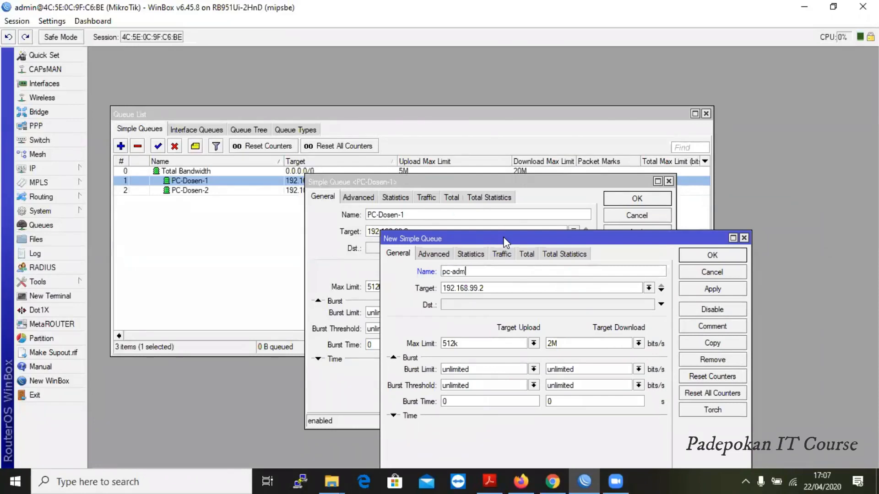
pyautogui.write('inistrasi')
pyautogui.moveTo(505, 241); pyautogui.dragTo(327, 190)
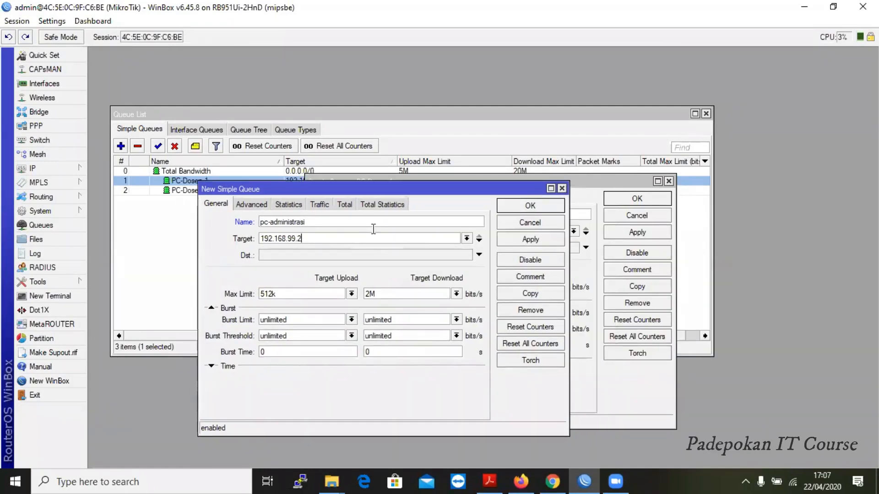
pyautogui.press('BackSpace')
pyautogui.write('10')
# Set the pc-administrasi queue's download max limit to 1M
pyautogui.moveTo(382, 293); pyautogui.dragTo(362, 295)
pyautogui.write('1M')
pyautogui.moveTo(371, 184); pyautogui.dragTo(425, 203)
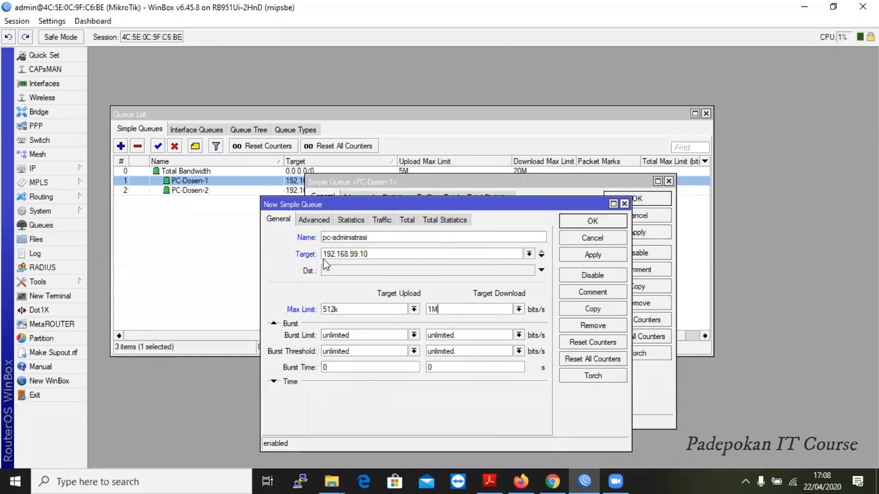
pyautogui.click(278, 220)
pyautogui.press('Tab')
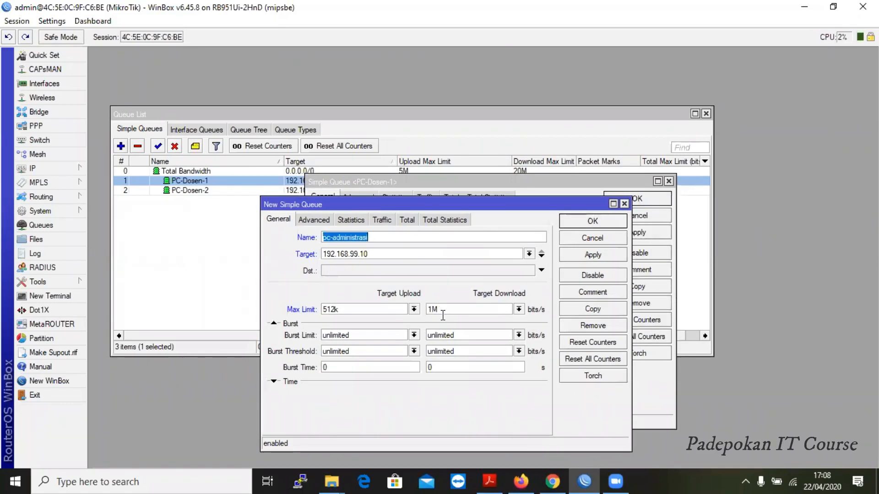
pyautogui.click(442, 314)
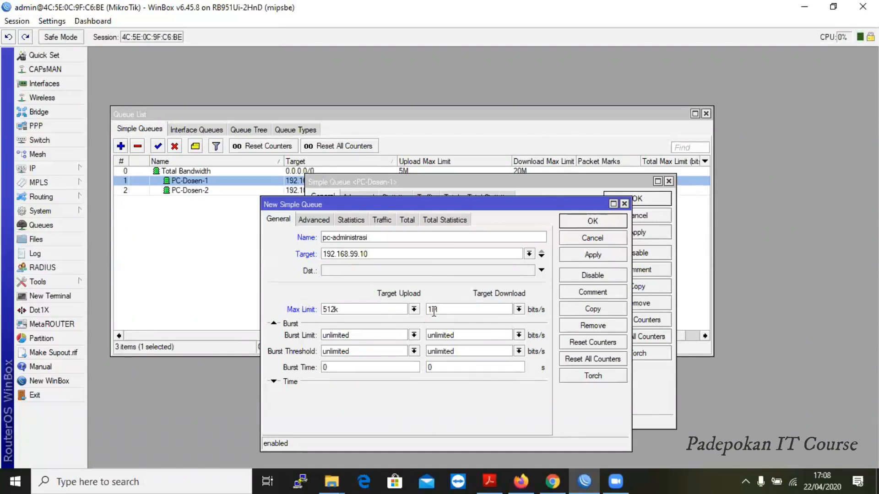
# Check the pc-administrasi queue's Limit At values and try to apply a download max limit of 512K
pyautogui.click(322, 221)
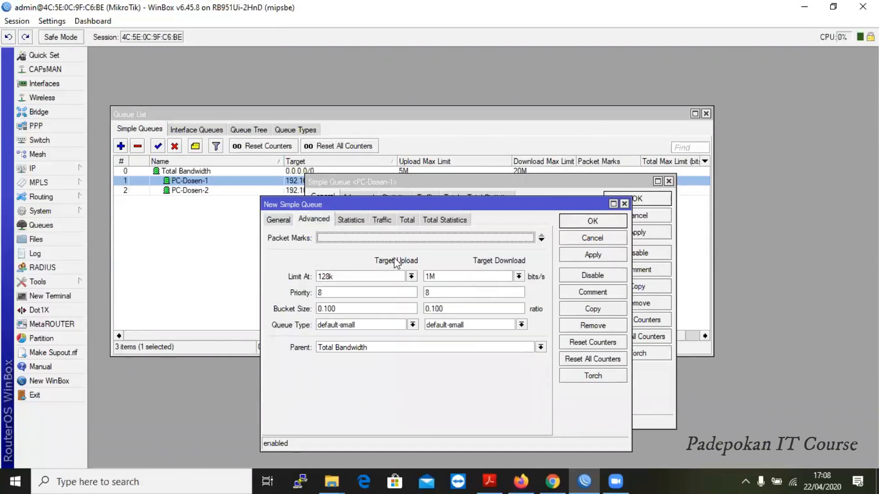
pyautogui.doubleClick(427, 276)
pyautogui.click(271, 220)
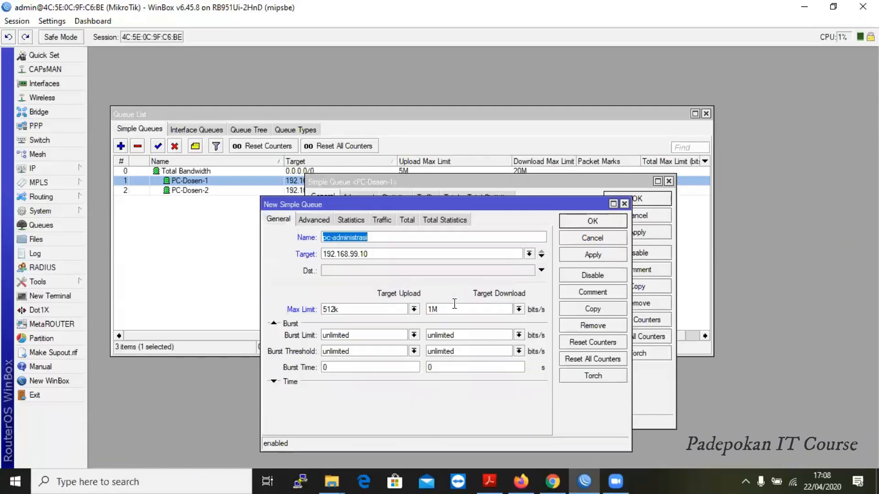
pyautogui.hotkey('shift', 'Home')
pyautogui.write('512K')
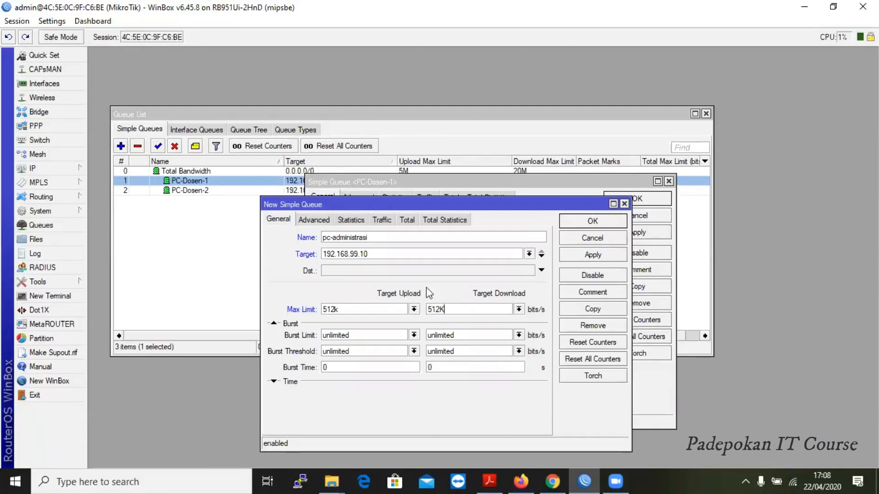
pyautogui.click(589, 255)
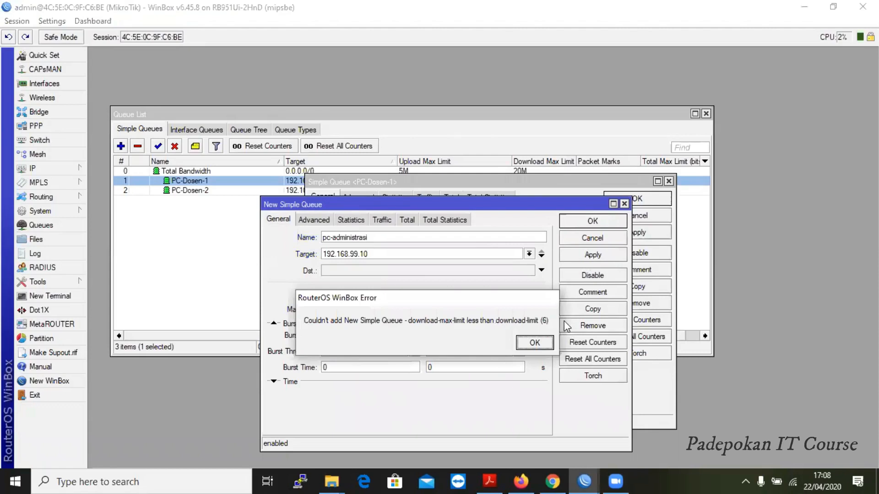
pyautogui.click(534, 342)
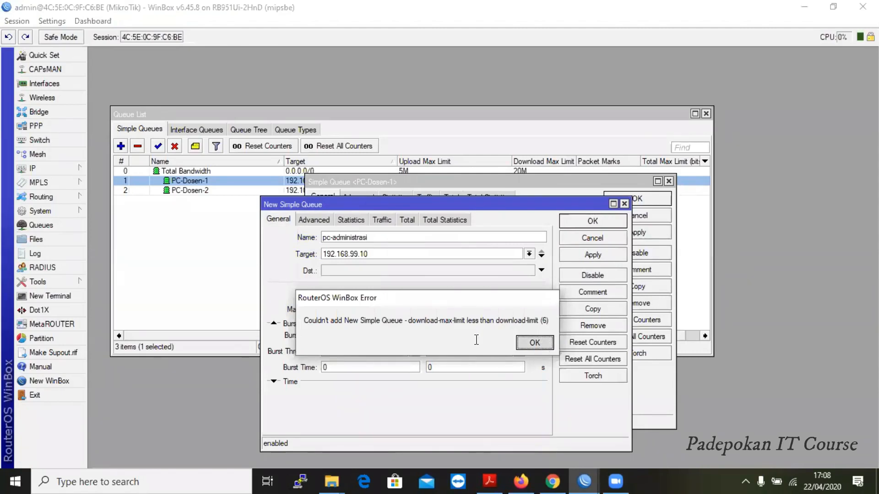
# Set the pc-administrasi queue's download max limit back to 1M and save the queue
pyautogui.click(320, 221)
pyautogui.doubleClick(441, 277)
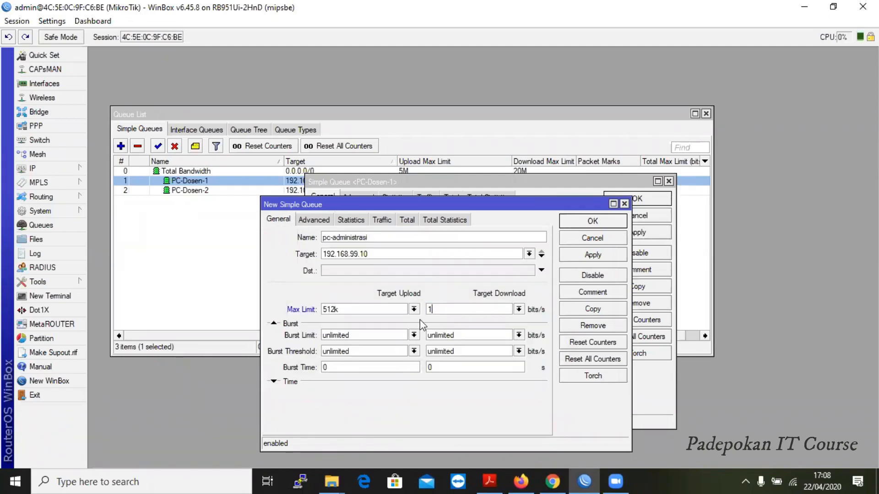
pyautogui.write('M')
pyautogui.click(593, 255)
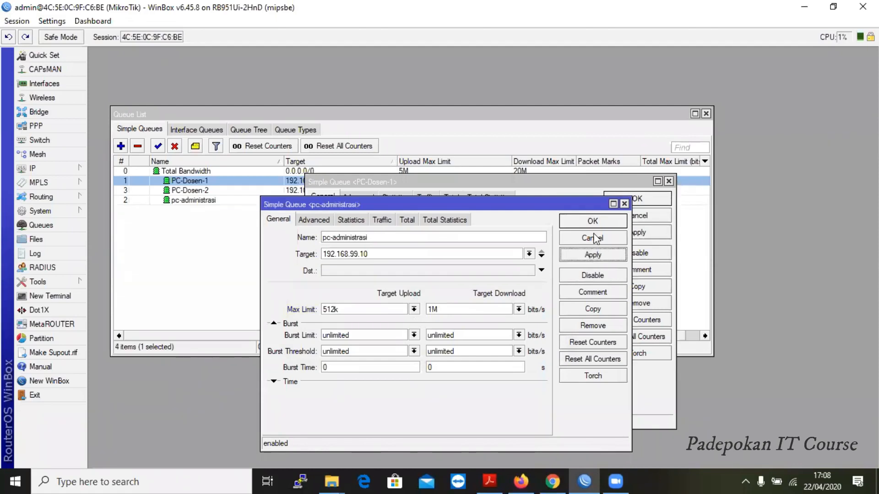
pyautogui.click(596, 222)
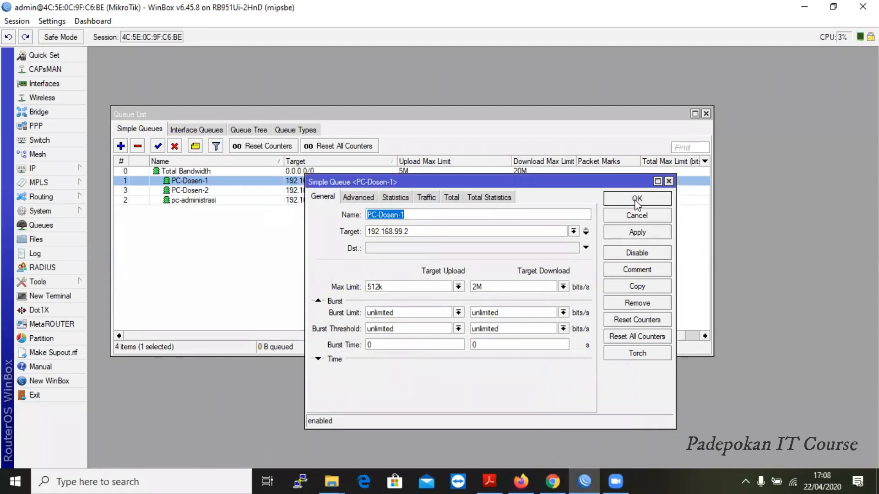
# Close the PC-Dosen-1 queue, reopen it to review its general settings, and close it again
pyautogui.click(634, 199)
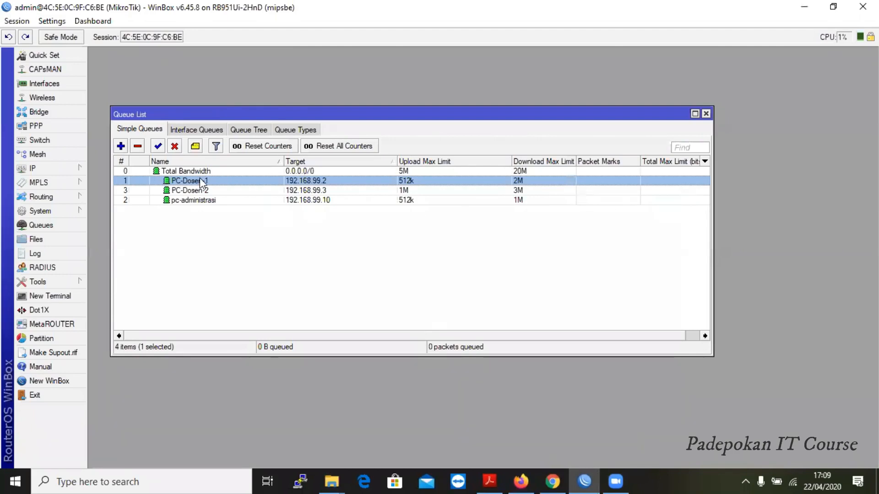
pyautogui.doubleClick(347, 182)
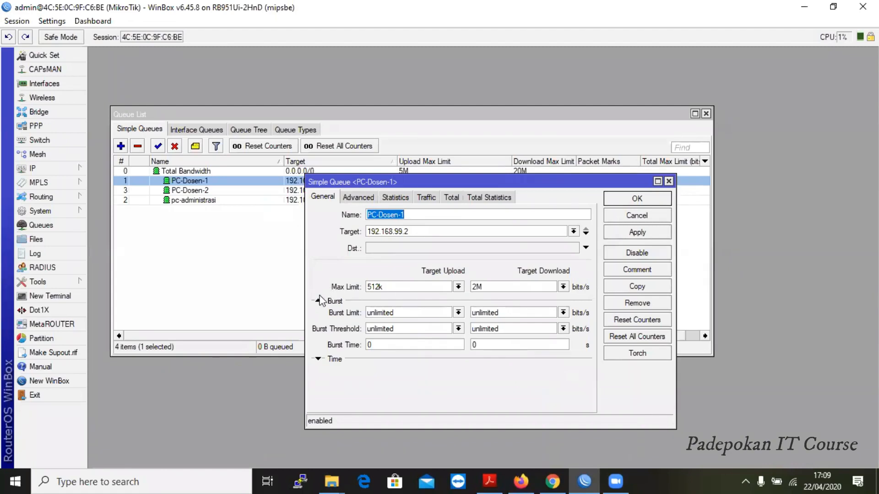
pyautogui.click(645, 197)
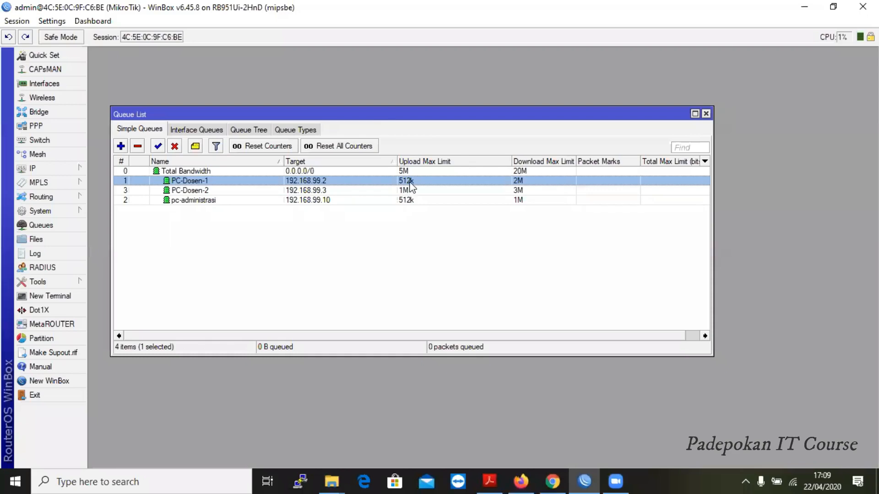
# Switch to Firefox and open speedtest.net in a new tab
pyautogui.click(524, 478)
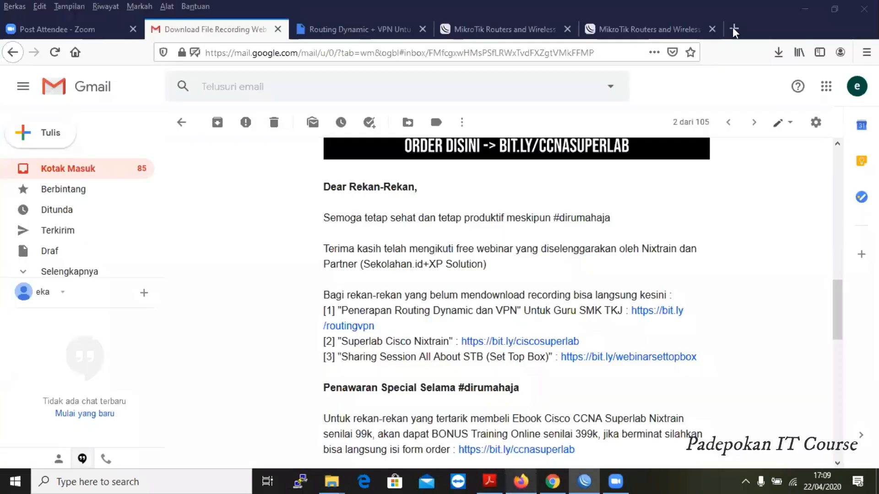
pyautogui.click(733, 28)
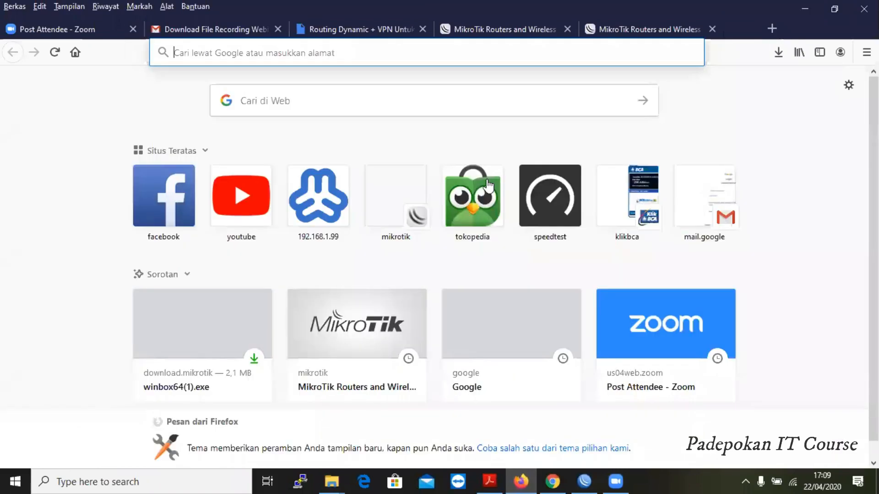
pyautogui.write('speedtest.net/')
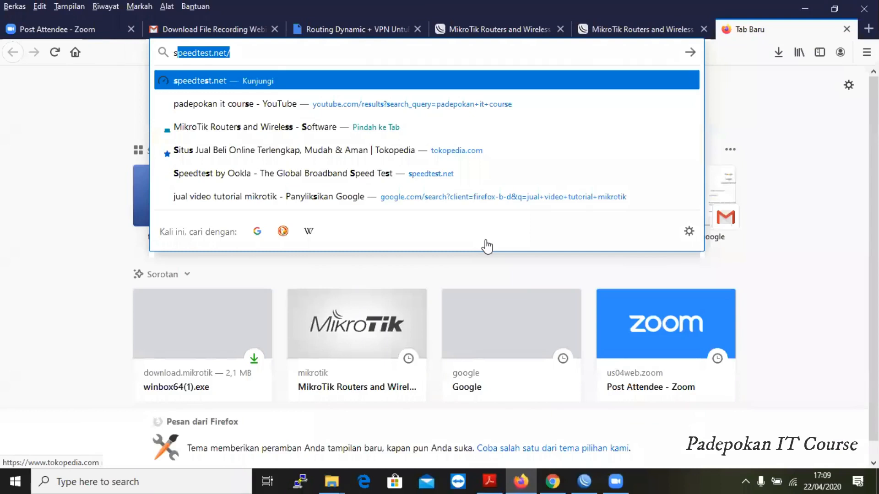
pyautogui.press('Return')
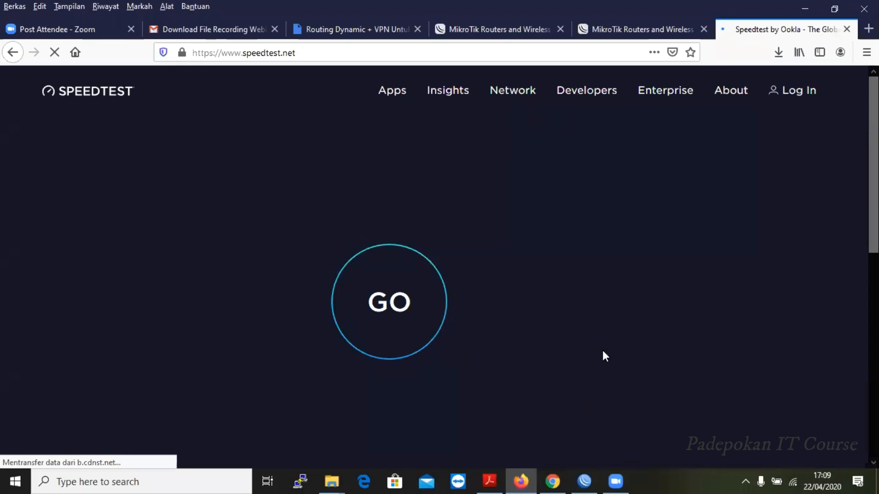
# Return to WinBox, open Windows Network Connections with ncpa.cpl, check the Ethernet adapter's IPv4 settings, and close the network windows
pyautogui.click(585, 481)
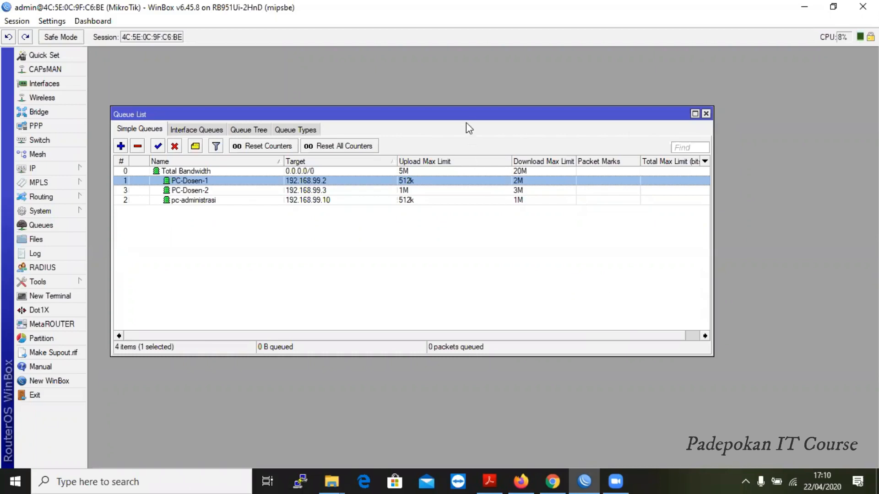
pyautogui.moveTo(472, 94); pyautogui.dragTo(473, 93)
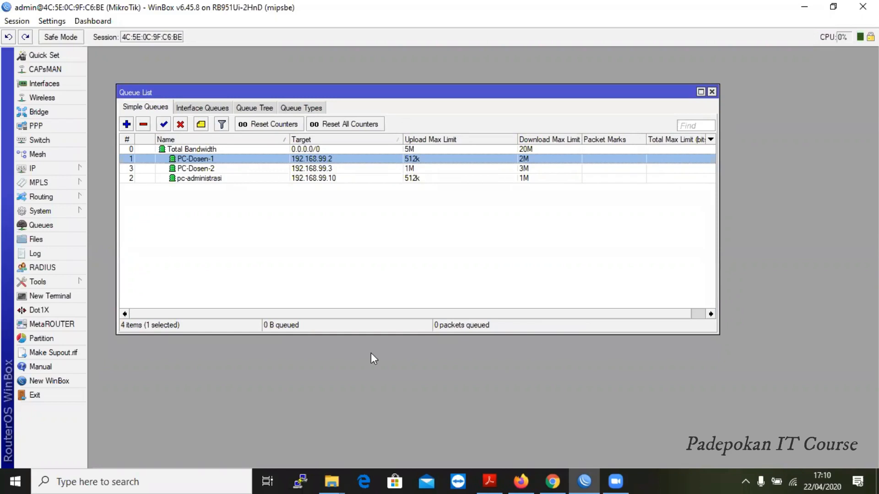
pyautogui.press('super+r')
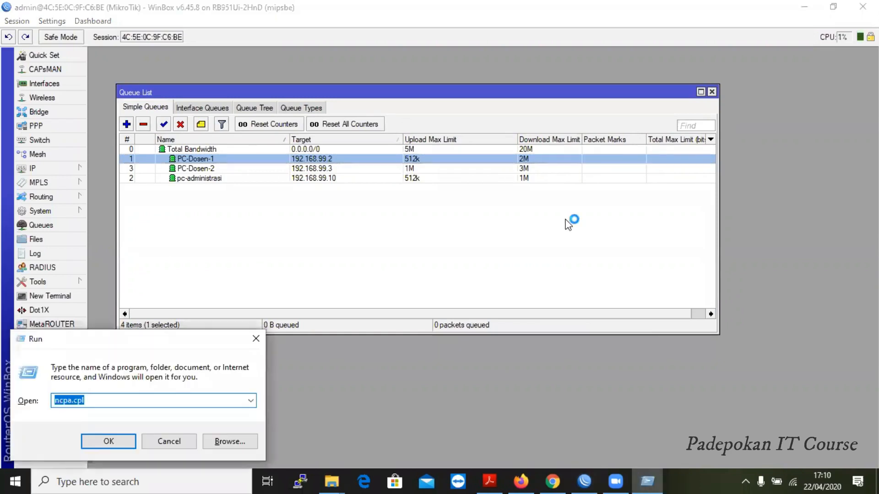
pyautogui.press('Return')
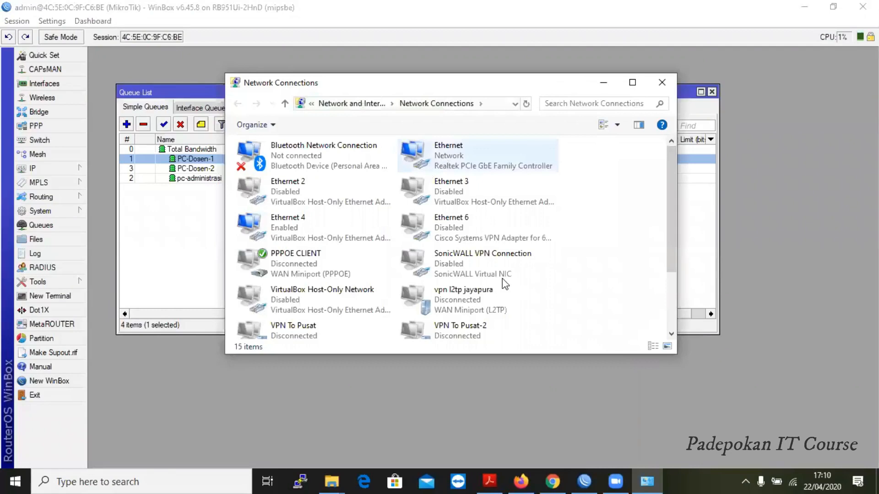
pyautogui.rightClick(441, 155)
pyautogui.click(477, 275)
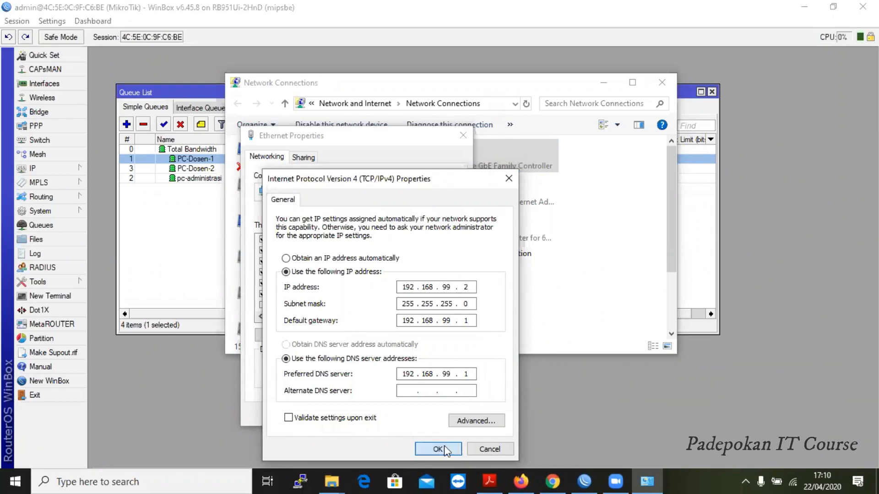
pyautogui.press('Return')
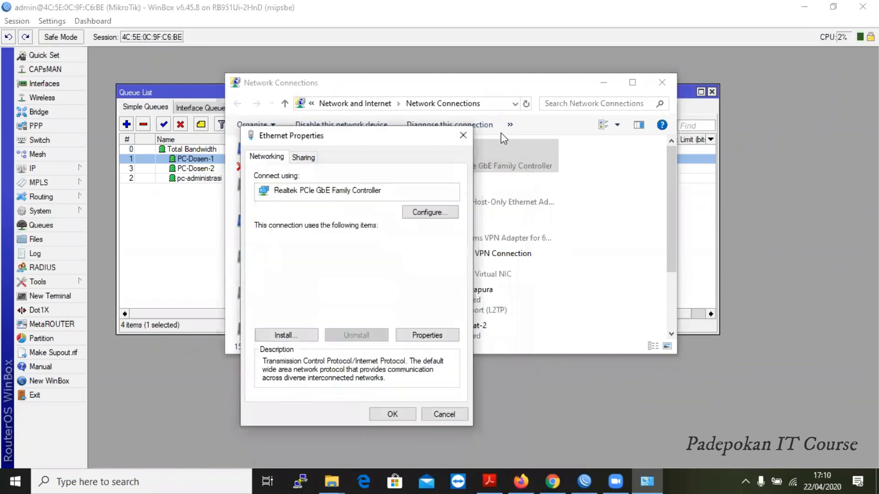
pyautogui.click(464, 136)
pyautogui.click(662, 83)
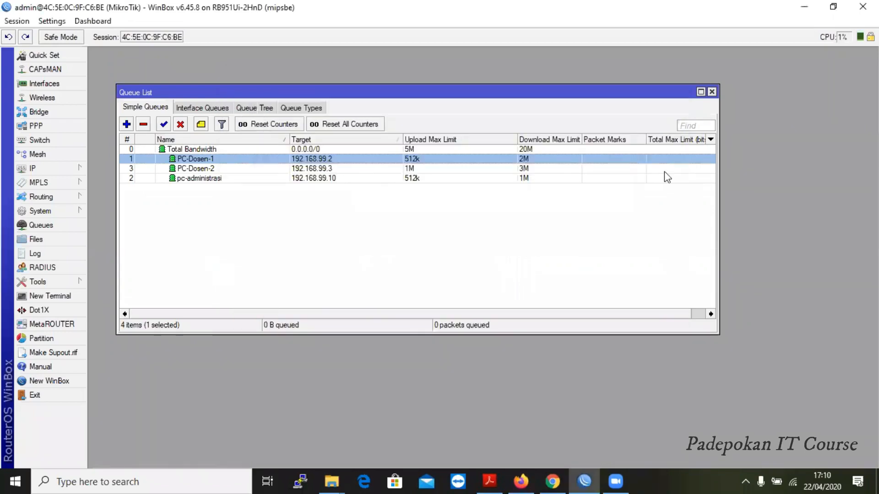
# Set the PC-Dosen-1 queue's download max limit to 10M and save the queue
pyautogui.doubleClick(504, 159)
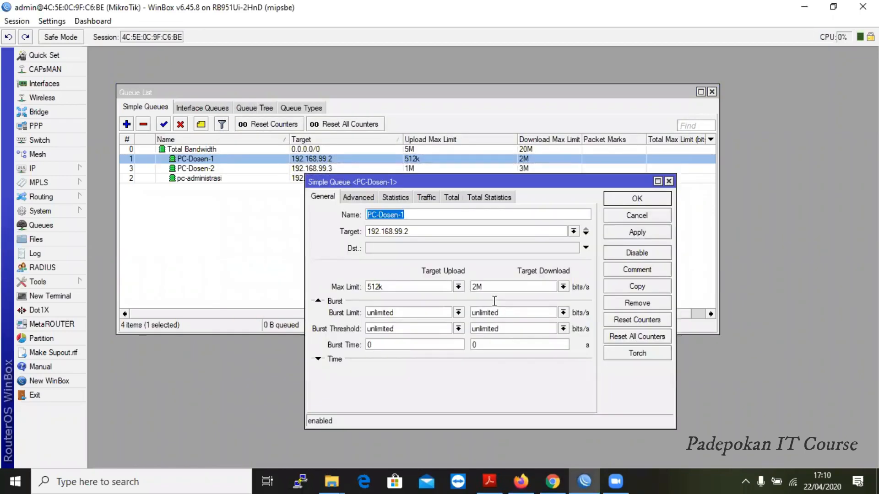
pyautogui.press('Tab')
pyautogui.press('Tab')
pyautogui.press('Tab')
pyautogui.press('Tab')
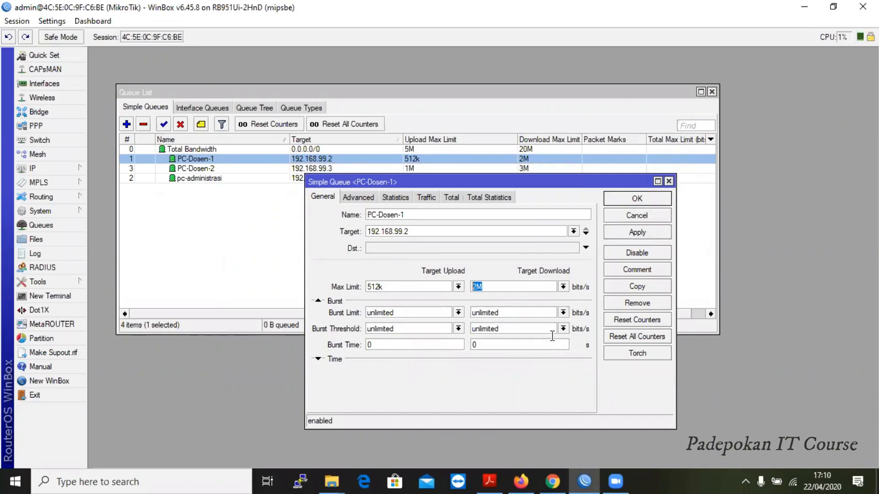
pyautogui.write('10m')
pyautogui.press('BackSpace')
pyautogui.write('M')
pyautogui.click(643, 232)
pyautogui.click(641, 198)
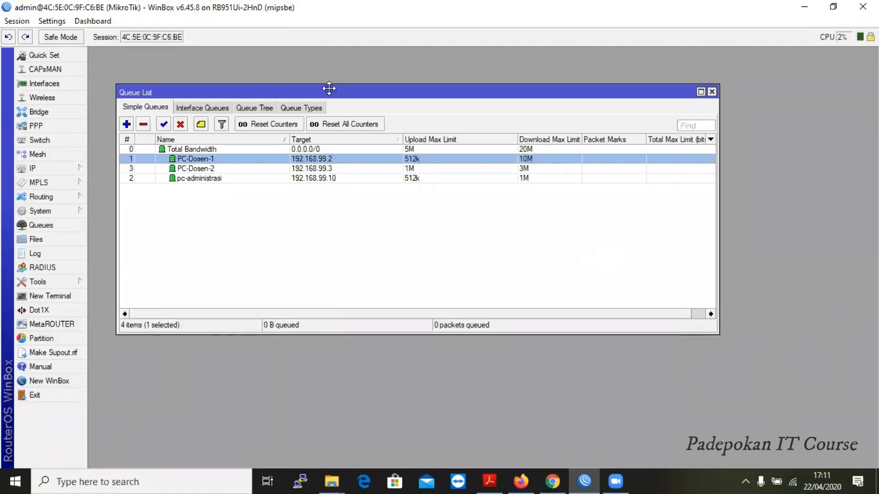
# Disconnect the computer from the IT Training Wi-Fi network and return to the queue list
pyautogui.moveTo(330, 88); pyautogui.dragTo(329, 89)
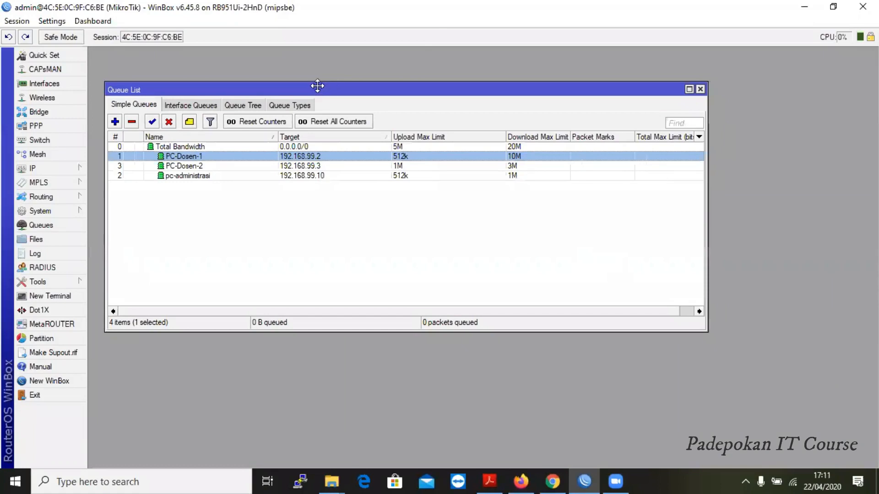
pyautogui.click(850, 6)
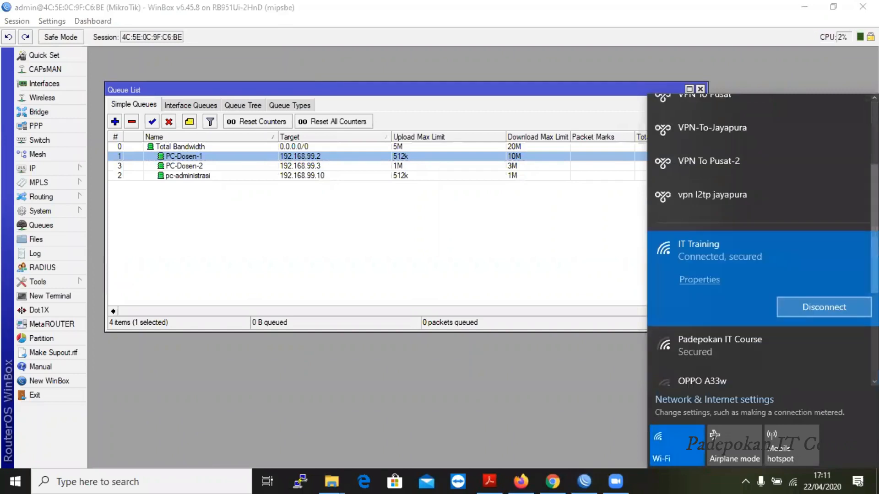
pyautogui.click(824, 307)
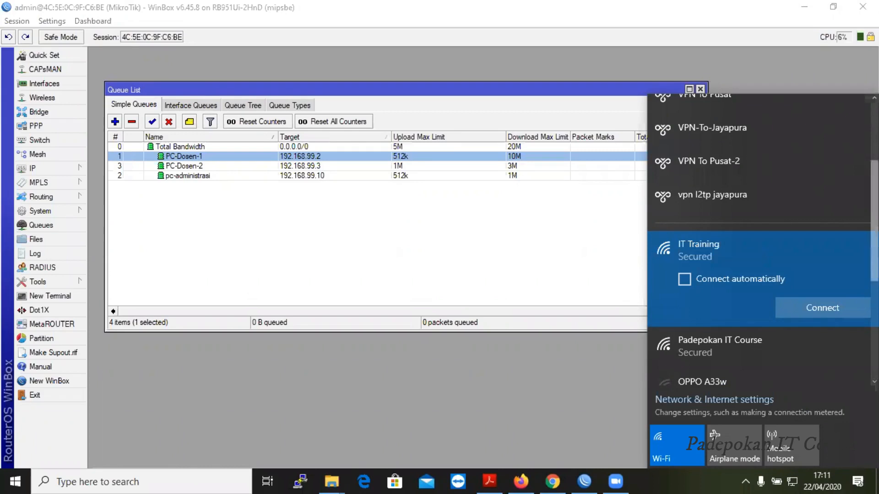
pyautogui.scroll(-2, 760, 283)
pyautogui.click(468, 271)
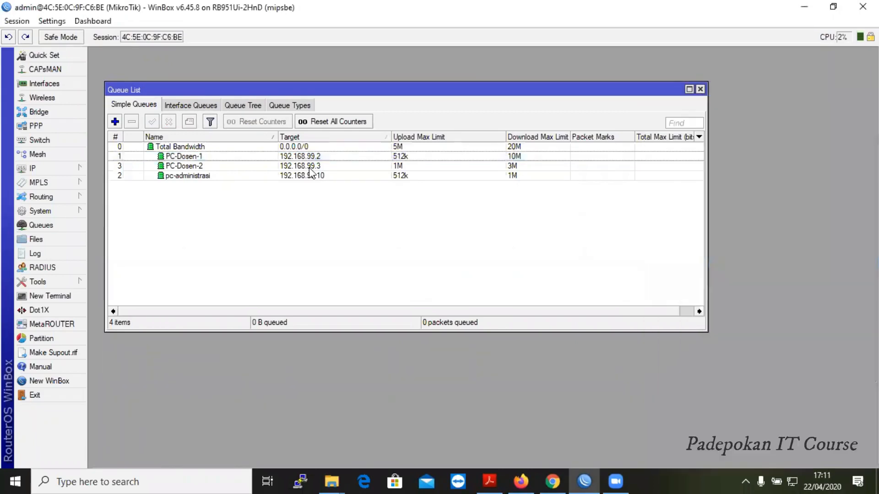
# Select the PC-Dosen-1 queue, switch to Firefox and run the speed test on speedtest.net
pyautogui.click(513, 160)
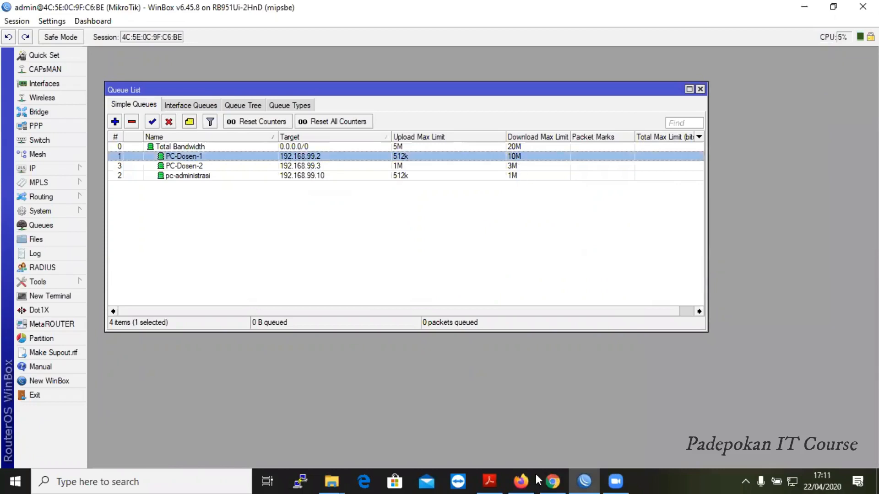
pyautogui.click(385, 297)
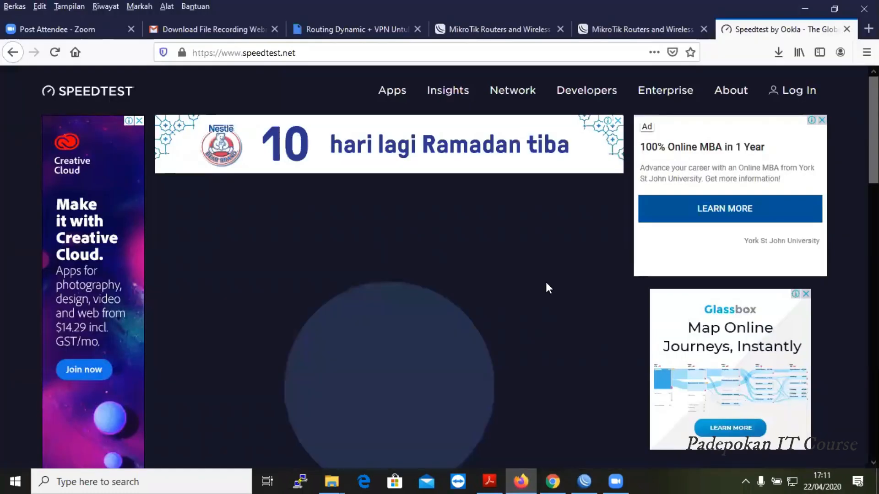
pyautogui.scroll(-3, 507, 161)
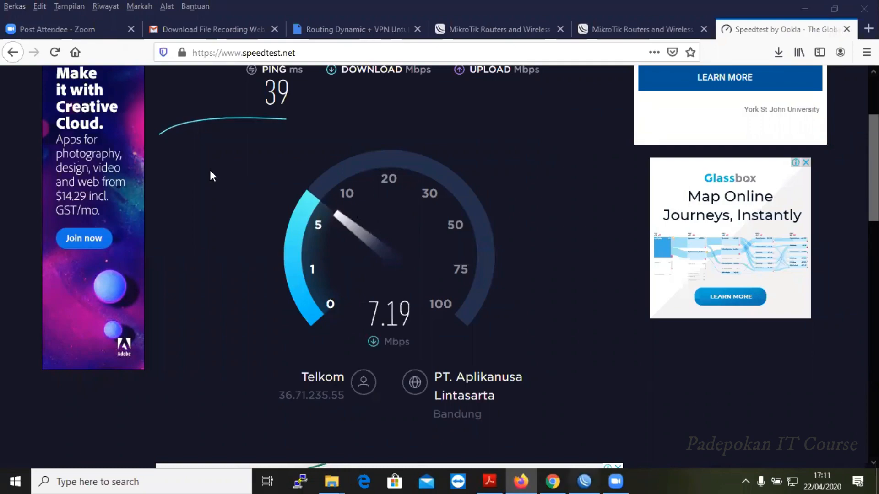
# Check the PC-Dosen-1 queue's status in WinBox during the speed test, and return to Firefox to view the download and upload speeds
pyautogui.hotkey('alt', 'Tab')
pyautogui.click(188, 165)
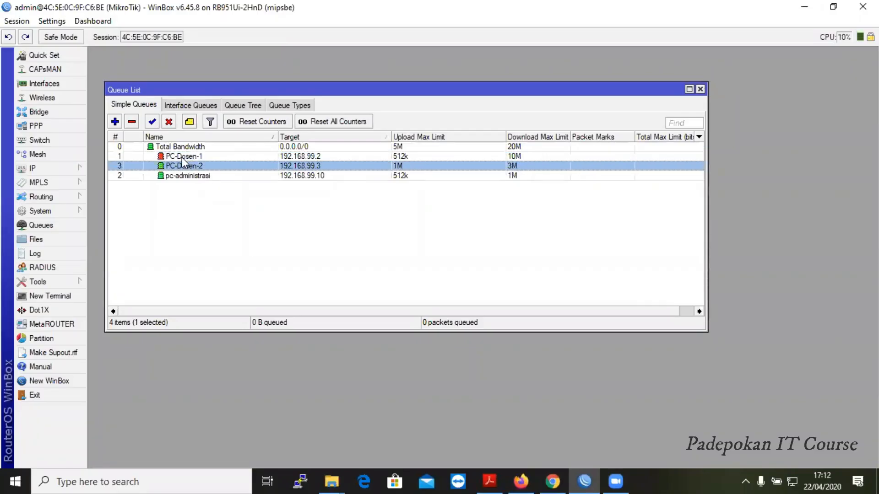
pyautogui.click(182, 158)
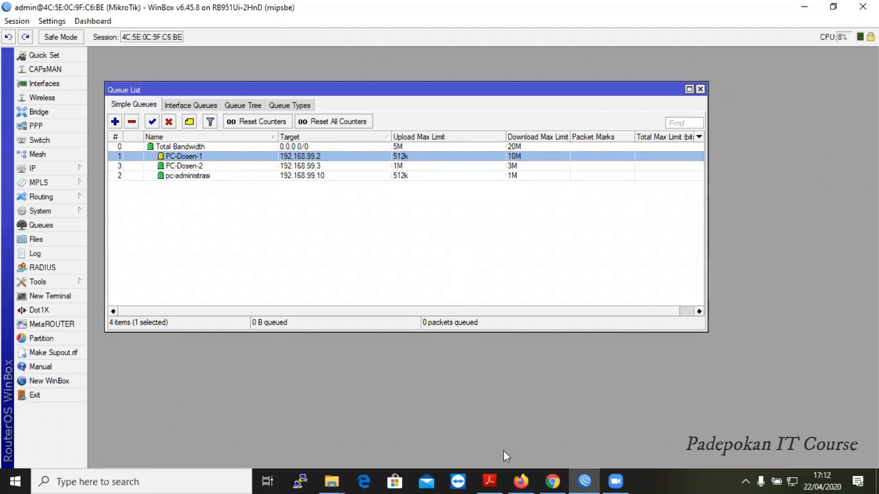
pyautogui.click(524, 476)
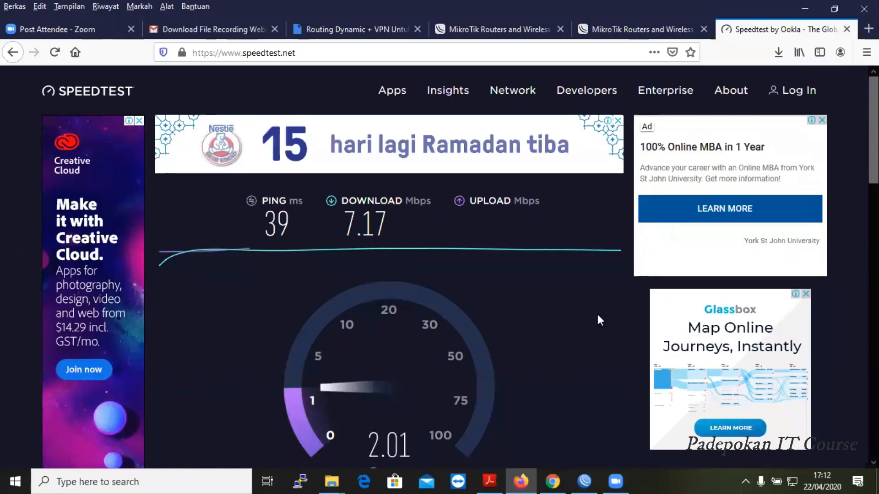
pyautogui.scroll(-2, 582, 318)
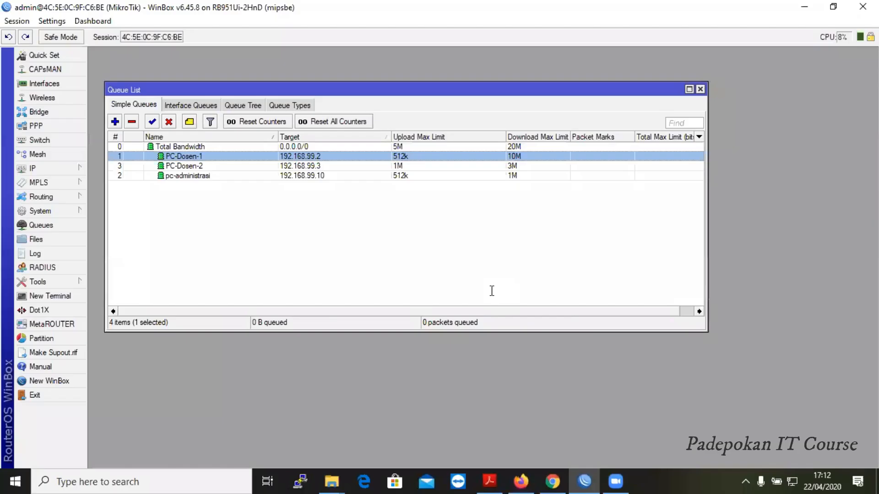
# Review the max limits of the Total Bandwidth and PC-Dosen-1 queues in WinBox, and look over the PC-Dosen-2 and pc-administrasi entries
pyautogui.press('Return')
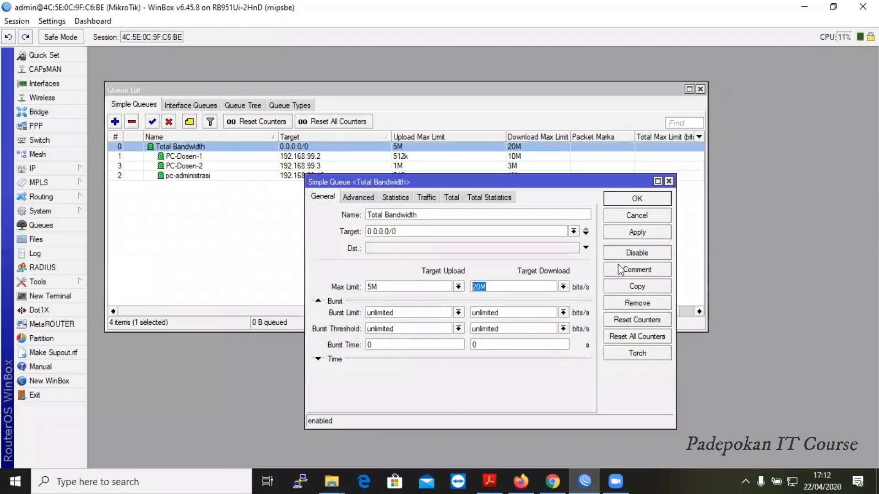
pyautogui.click(652, 199)
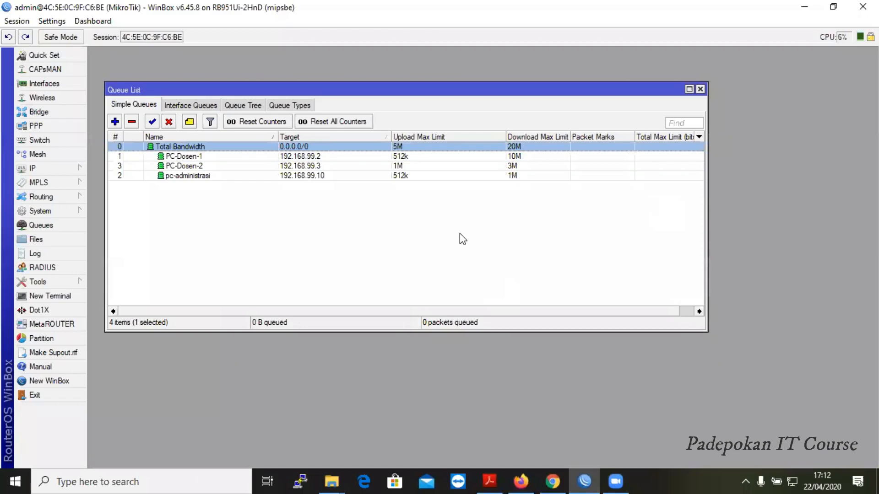
pyautogui.click(318, 155)
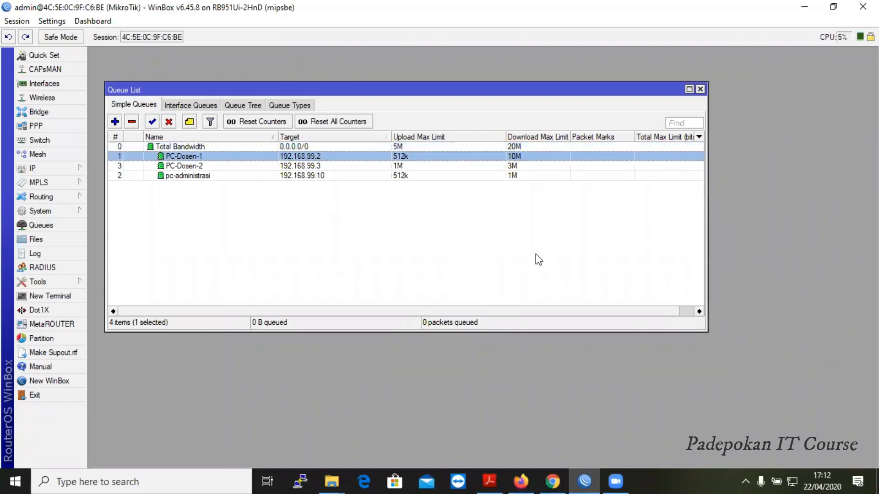
pyautogui.press('Return')
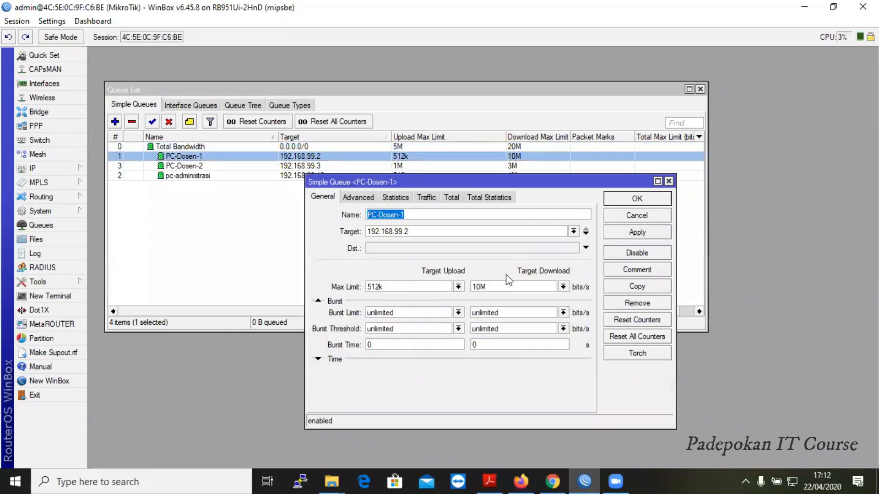
pyautogui.click(480, 289)
pyautogui.doubleClick(480, 288)
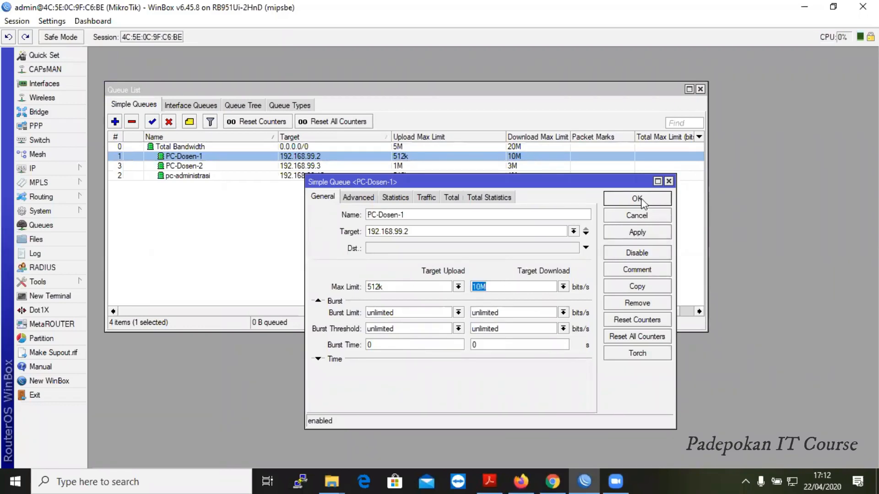
pyautogui.click(488, 285)
pyautogui.click(637, 200)
pyautogui.click(314, 167)
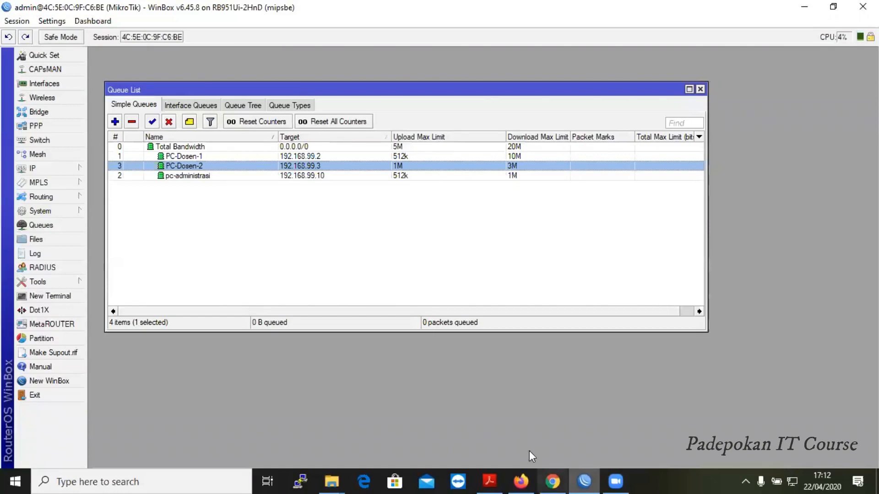
pyautogui.click(302, 175)
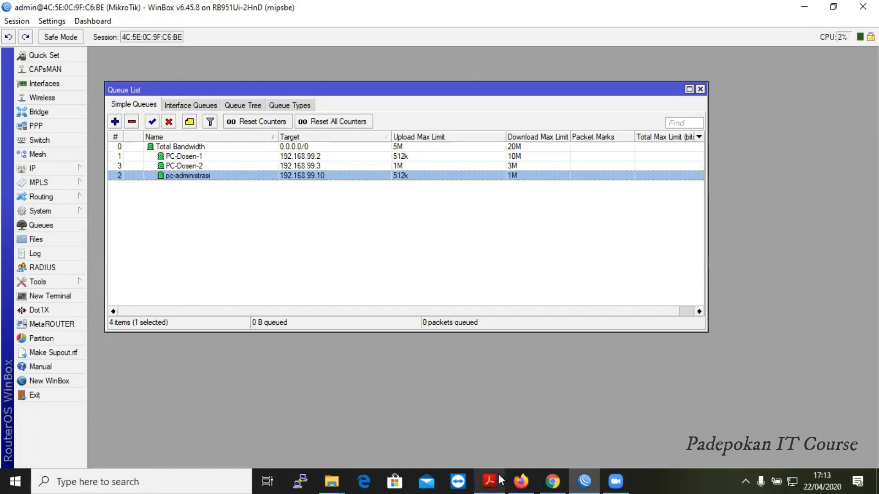
# Switch to Adobe Acrobat Reader and read the Skenario 2 description and its Simple Queue configuration steps in the Mikrotik module
pyautogui.click(518, 481)
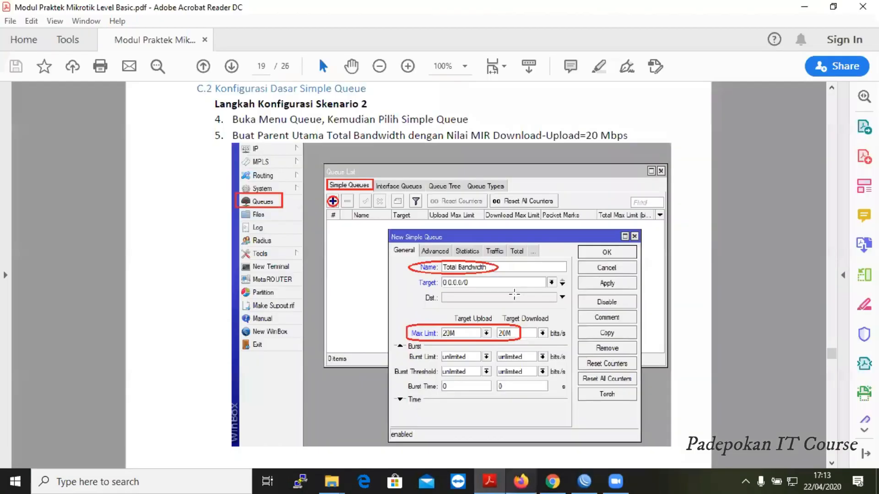
pyautogui.scroll(2, 510, 302)
pyautogui.scroll(3, 510, 301)
pyautogui.scroll(-6, 509, 301)
pyautogui.scroll(4, 524, 282)
pyautogui.scroll(2, 525, 282)
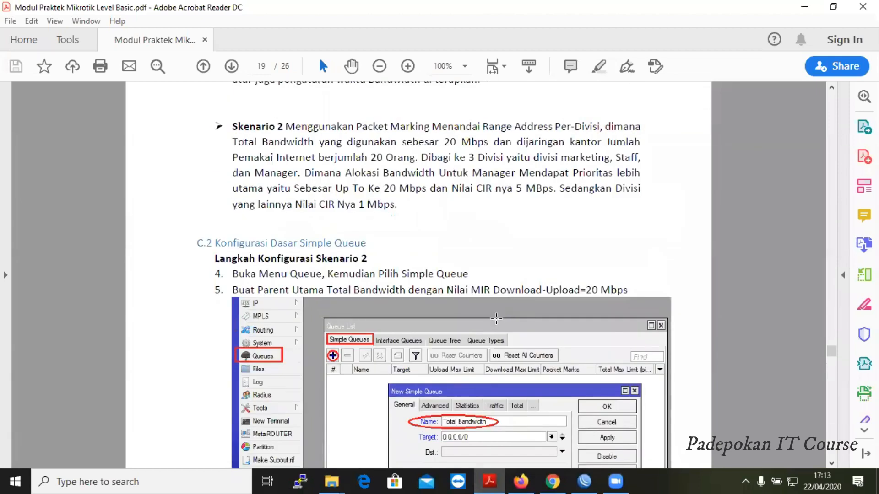
pyautogui.scroll(-3, 522, 299)
pyautogui.scroll(-9, 522, 299)
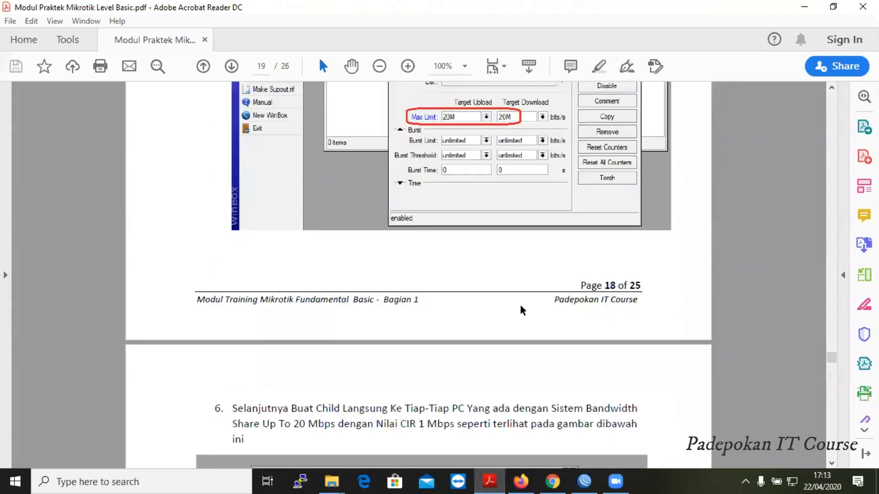
# Find the Skenario 1 description in the Mikrotik module and highlight its text to read the MIR and CIR requirements
pyautogui.scroll(12, 521, 303)
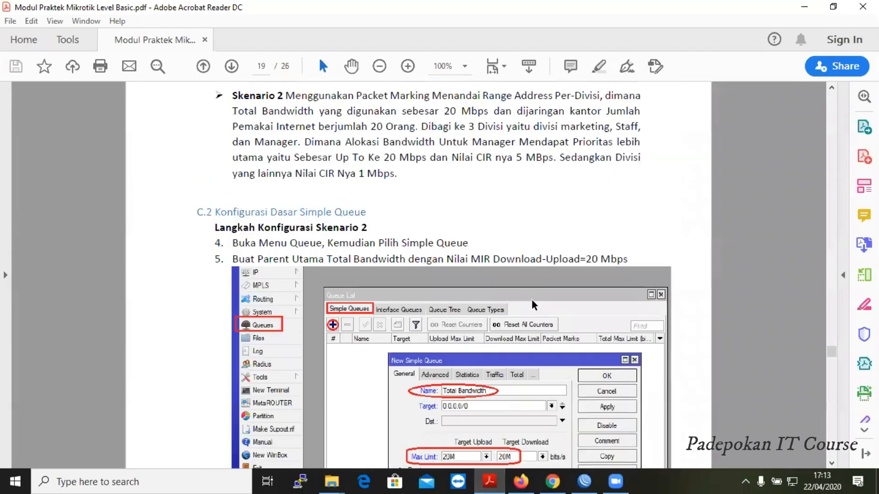
pyautogui.scroll(6, 499, 196)
pyautogui.click(500, 180)
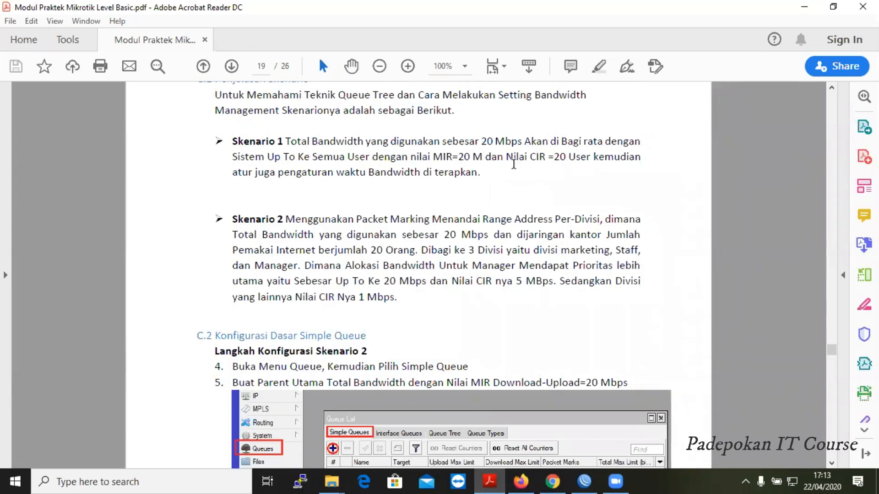
pyautogui.moveTo(233, 142); pyautogui.dragTo(536, 186)
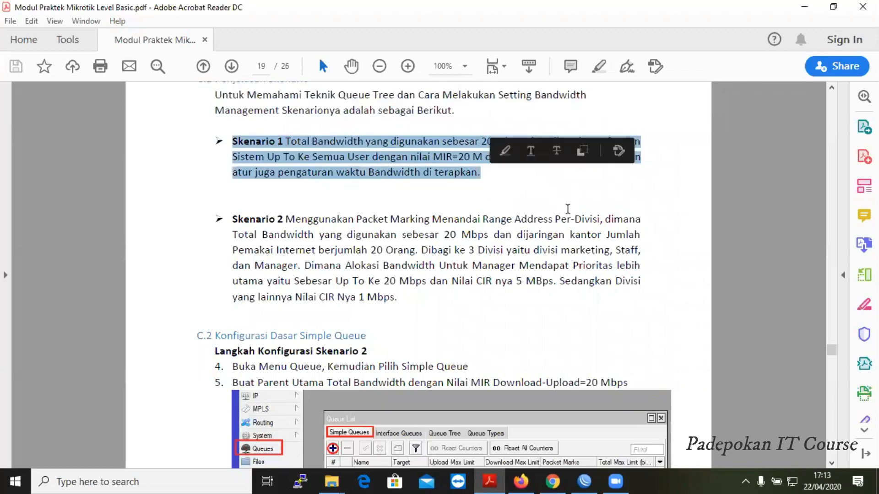
pyautogui.click(554, 189)
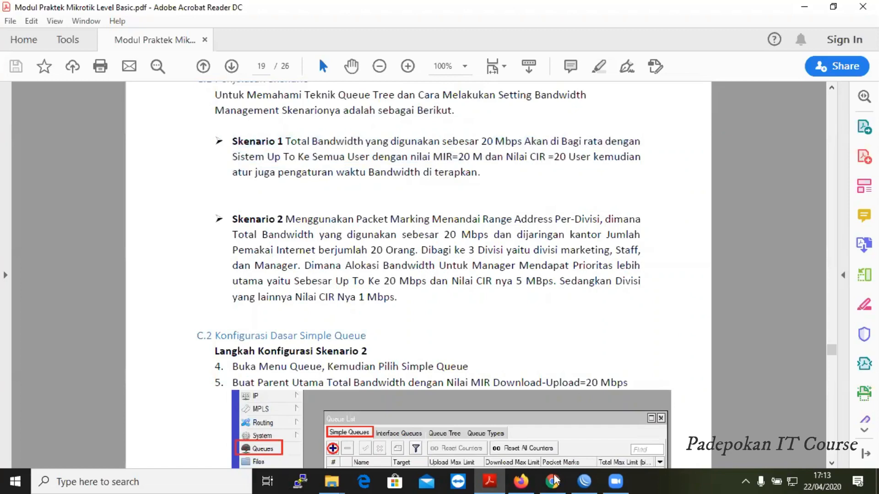
pyautogui.moveTo(481, 173); pyautogui.dragTo(232, 141)
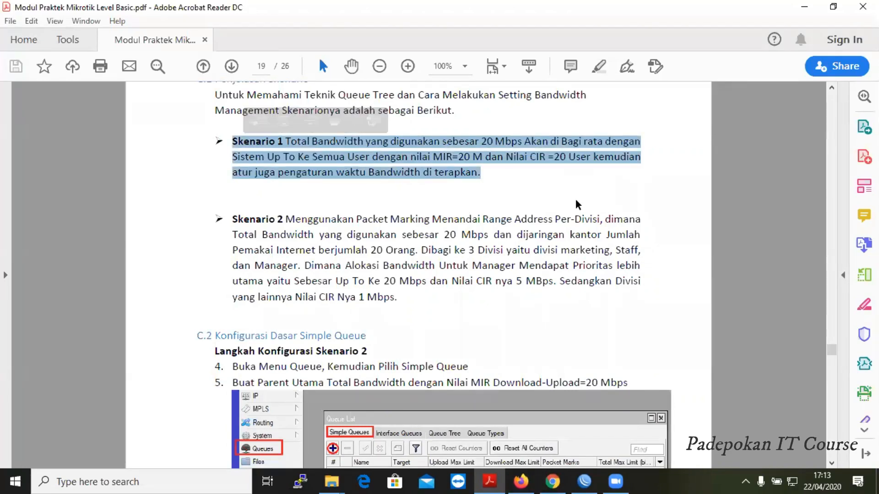
pyautogui.scroll(1, 574, 215)
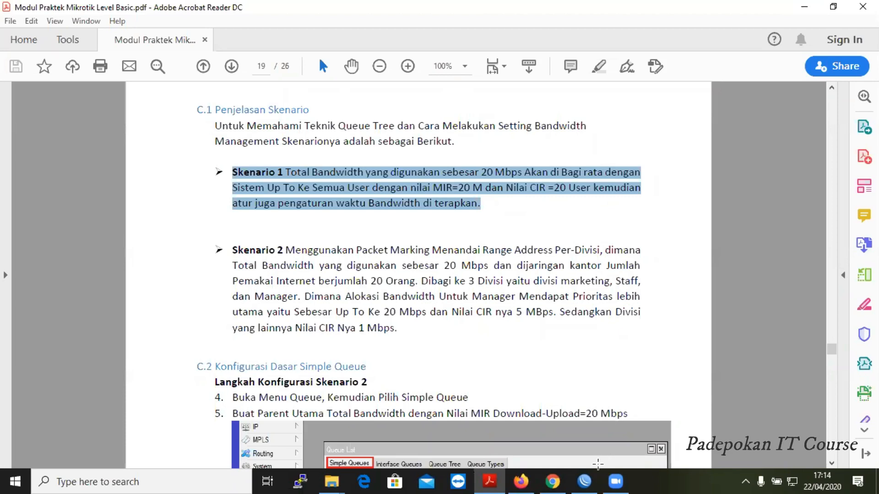
# Switch to WinBox and review the general settings of the Total Bandwidth queue, including its upload and download max limits
pyautogui.click(584, 481)
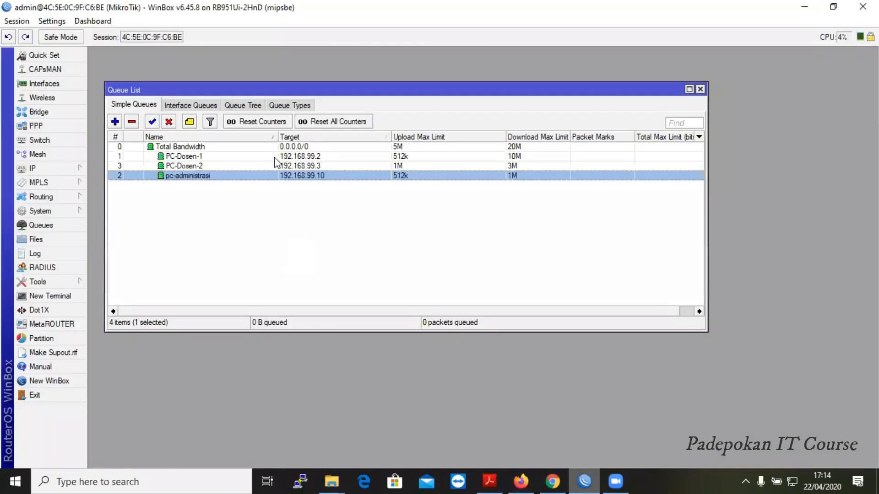
pyautogui.doubleClick(502, 147)
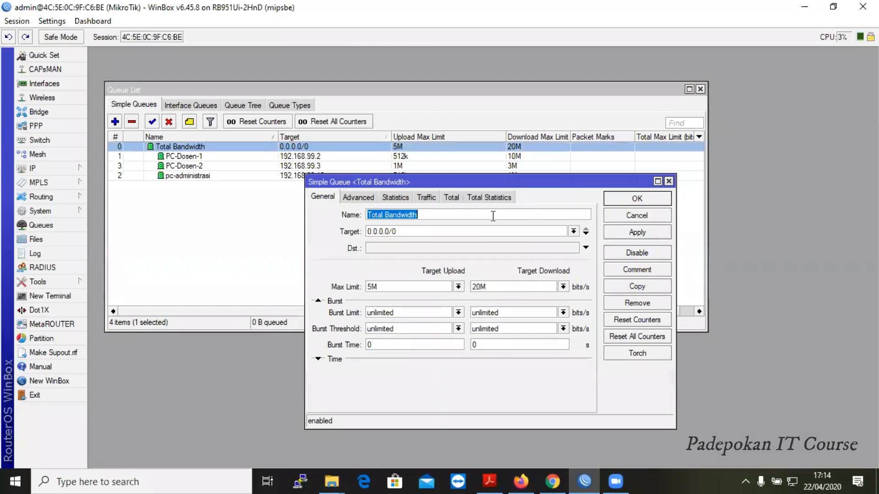
pyautogui.click(493, 216)
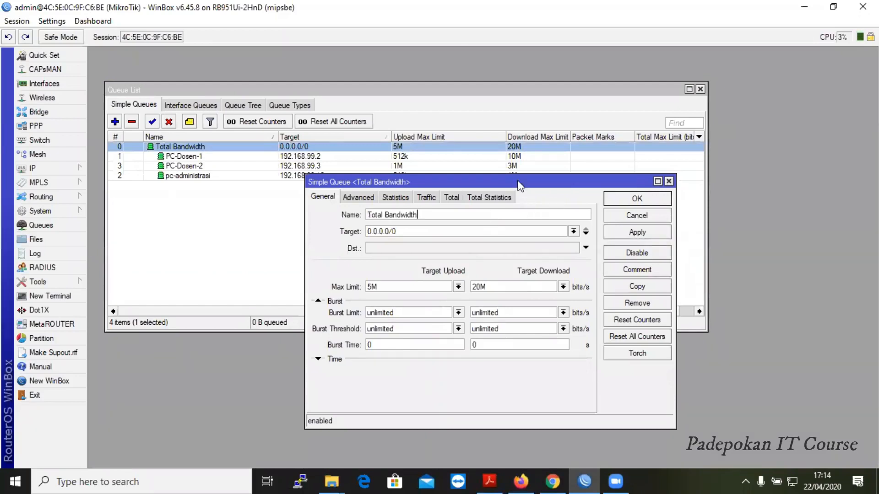
pyautogui.moveTo(464, 215); pyautogui.dragTo(434, 211)
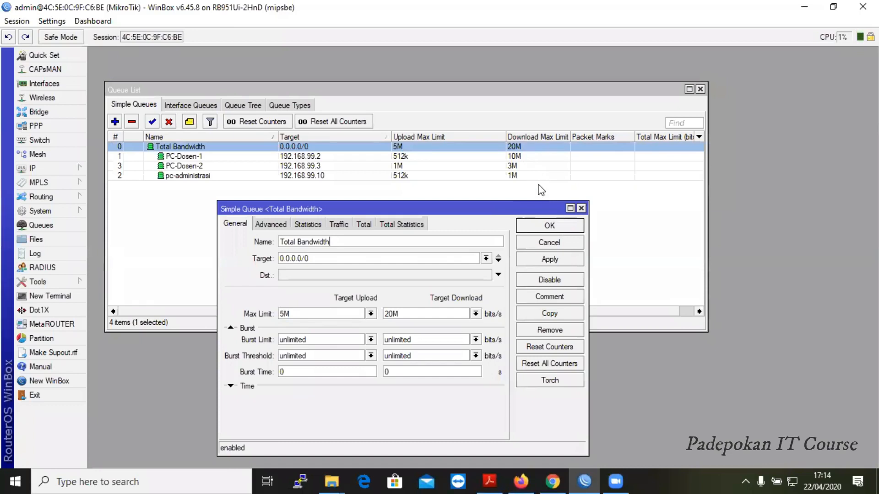
pyautogui.click(562, 228)
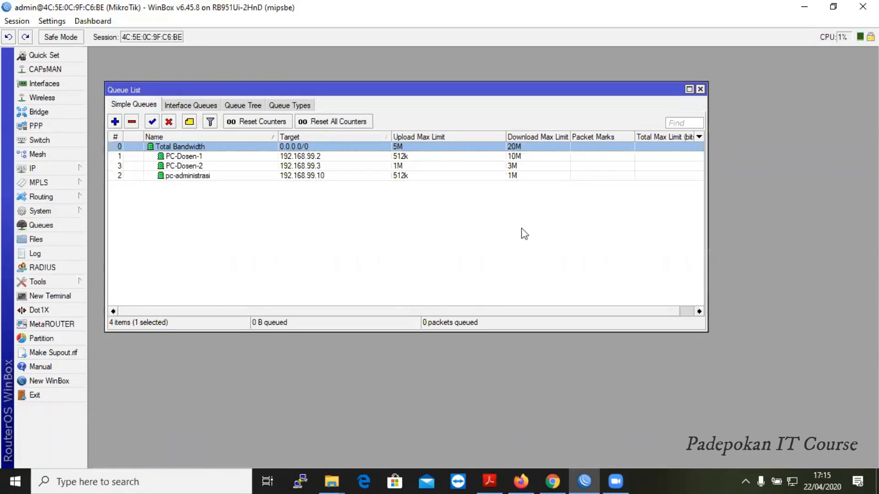
# Review the PC-Dosen-1 queue's target address and upload and download max limits, and close its settings
pyautogui.click(407, 158)
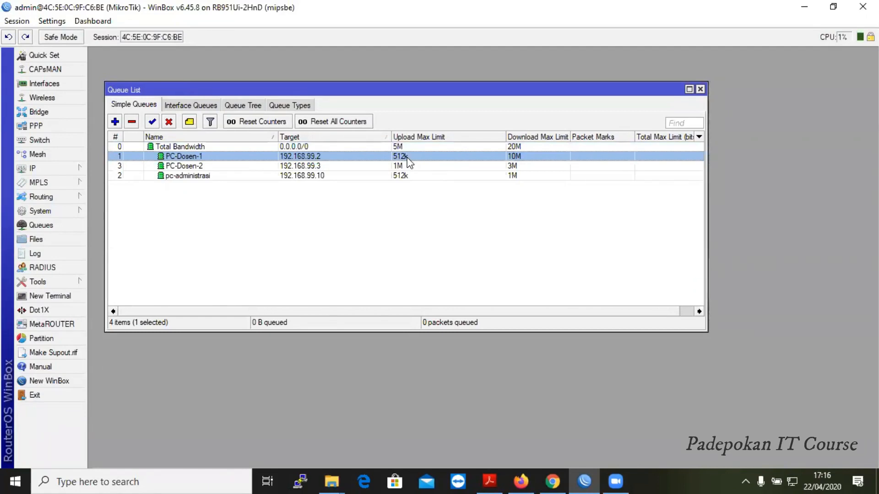
pyautogui.doubleClick(407, 158)
pyautogui.moveTo(439, 190); pyautogui.dragTo(486, 205)
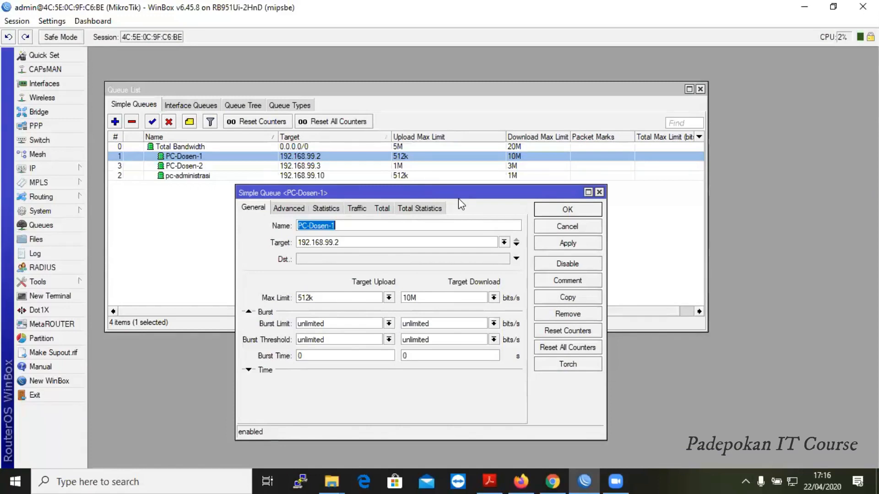
pyautogui.click(384, 226)
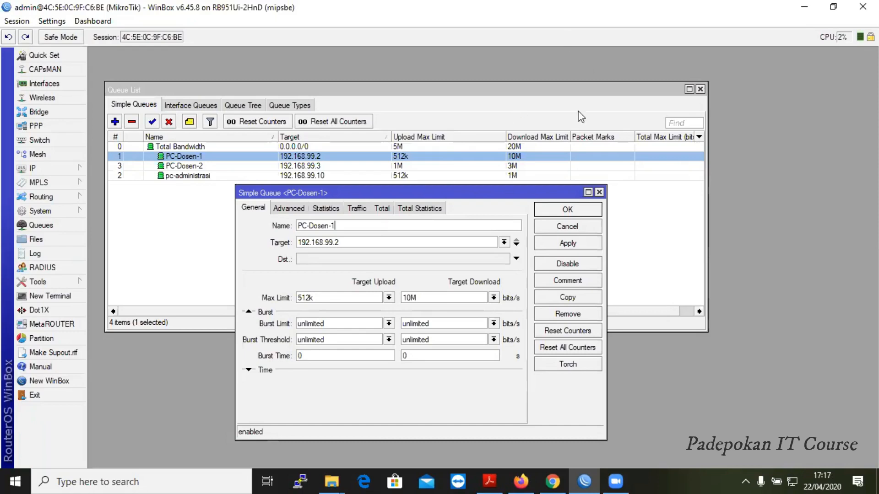
pyautogui.moveTo(485, 192); pyautogui.dragTo(497, 191)
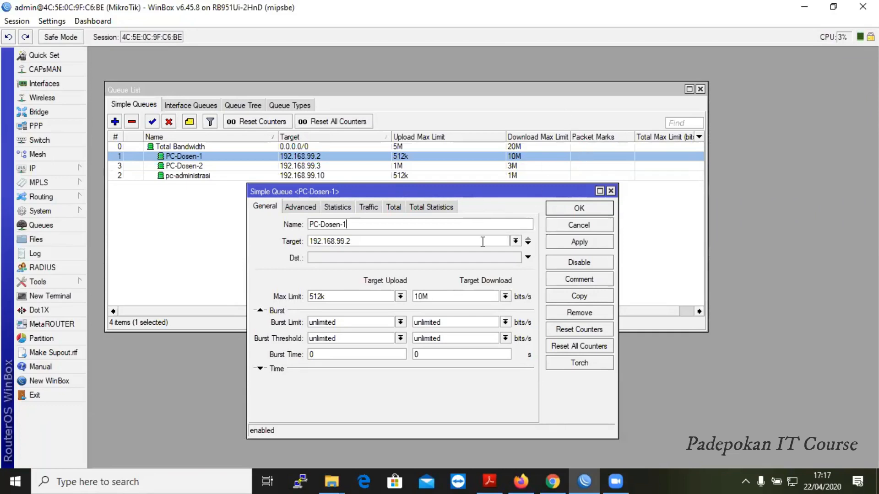
pyautogui.moveTo(482, 191); pyautogui.dragTo(487, 192)
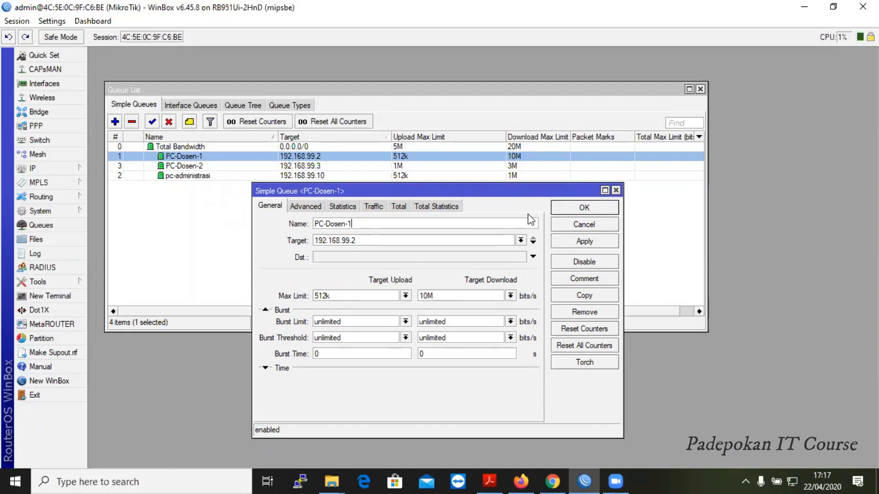
pyautogui.click(590, 210)
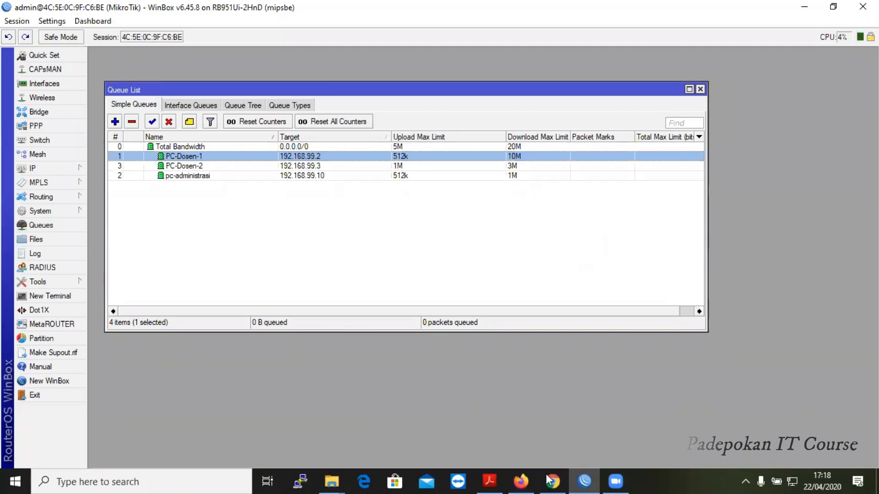
# Switch to Adobe Acrobat Reader to check the Skenario 1 description again, clear its text selection, and return to WinBox
pyautogui.click(489, 481)
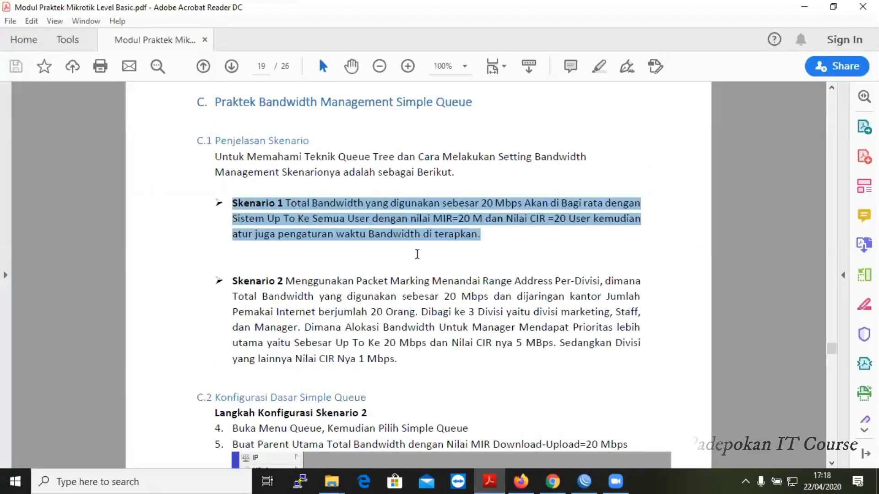
pyautogui.click(444, 234)
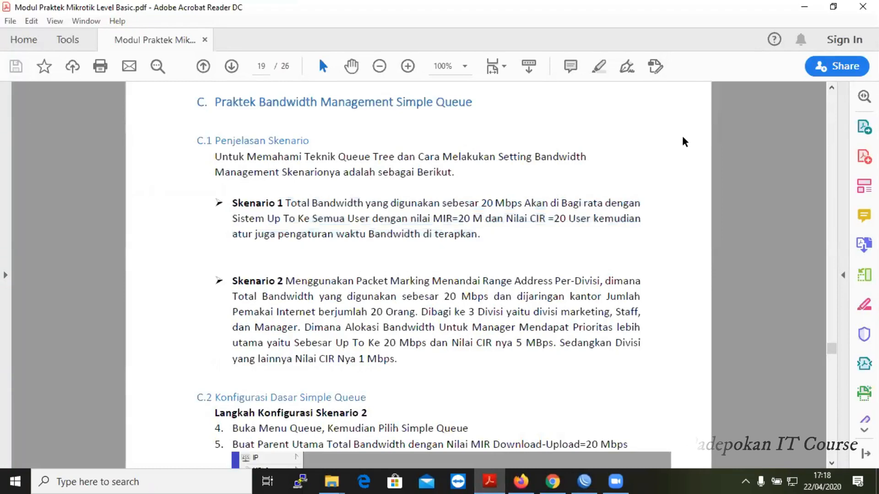
pyautogui.hotkey('alt', 'Tab')
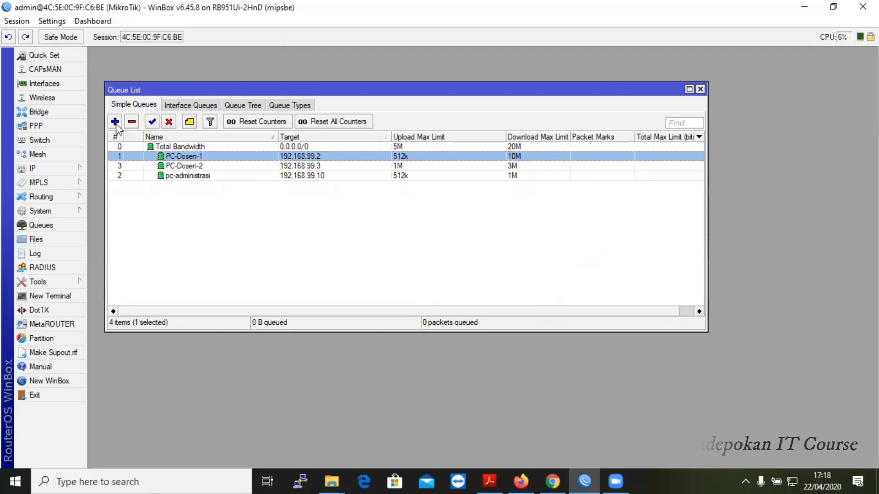
# Start a new simple queue and name it Rektor
pyautogui.press('Insert')
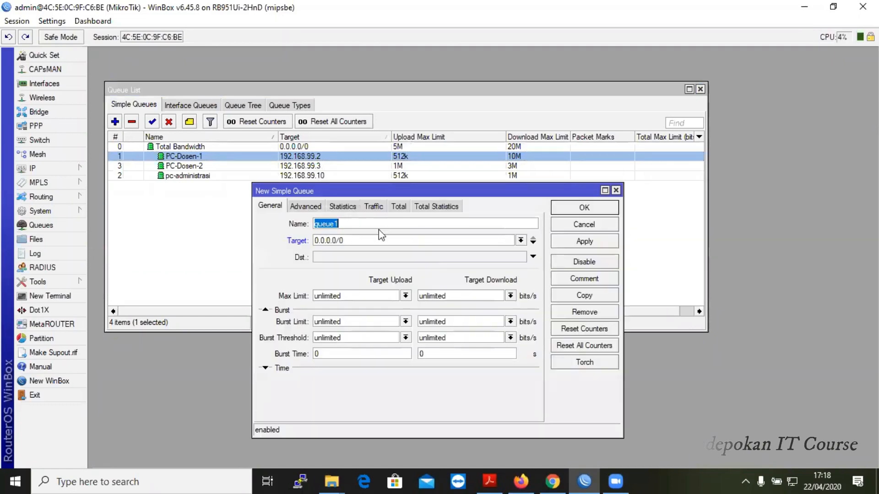
pyautogui.write('r')
pyautogui.write('Re')
pyautogui.write('ktor')
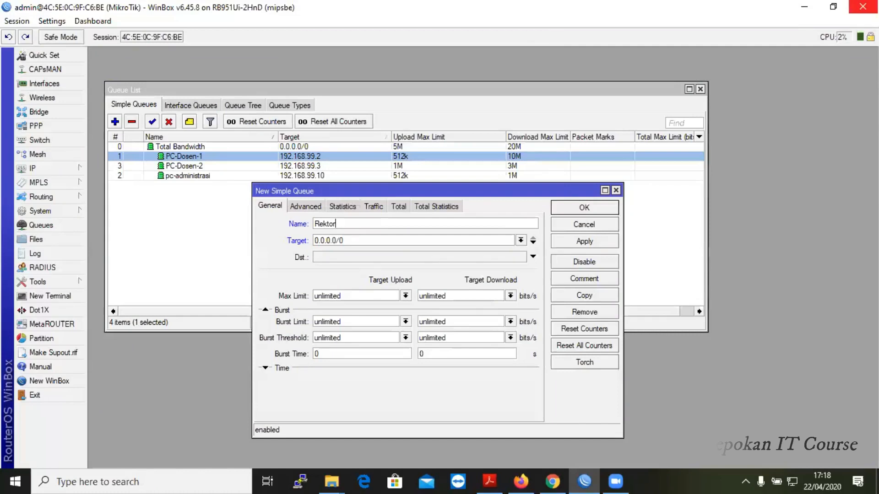
pyautogui.moveTo(433, 194); pyautogui.dragTo(461, 195)
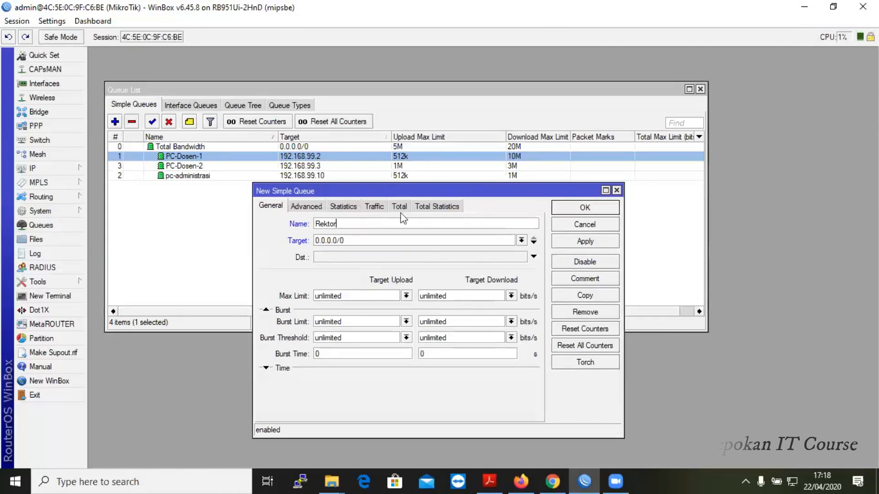
pyautogui.moveTo(382, 195); pyautogui.dragTo(347, 193)
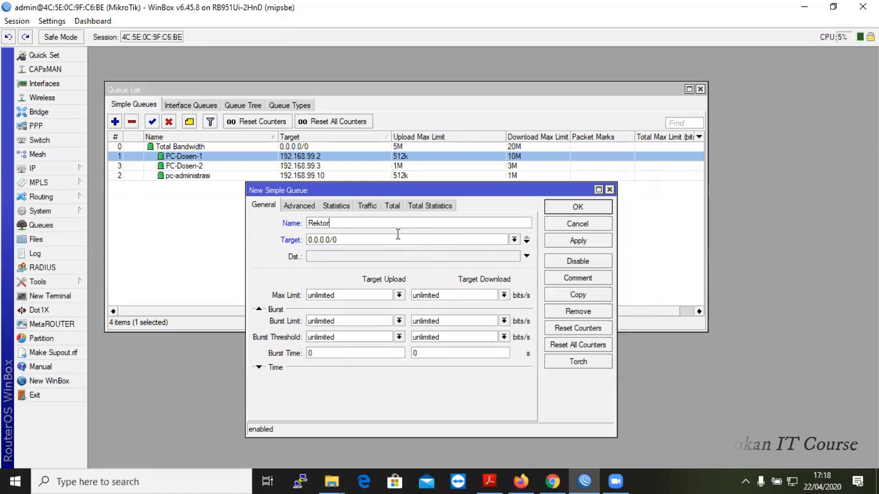
# Set the Rektor queue's max limit to 20m for target download and 5m for target upload
pyautogui.doubleClick(425, 295)
pyautogui.write('29')
pyautogui.press('BackSpace')
pyautogui.write('0m')
pyautogui.moveTo(339, 295); pyautogui.dragTo(271, 297)
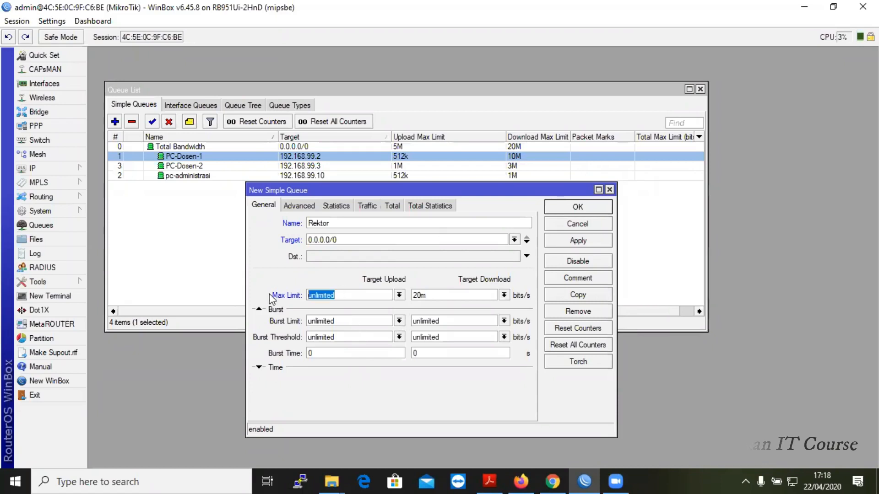
pyautogui.write('5m')
# Set the Rektor queue's Limit At to 1M for both target download and target upload
pyautogui.click(304, 204)
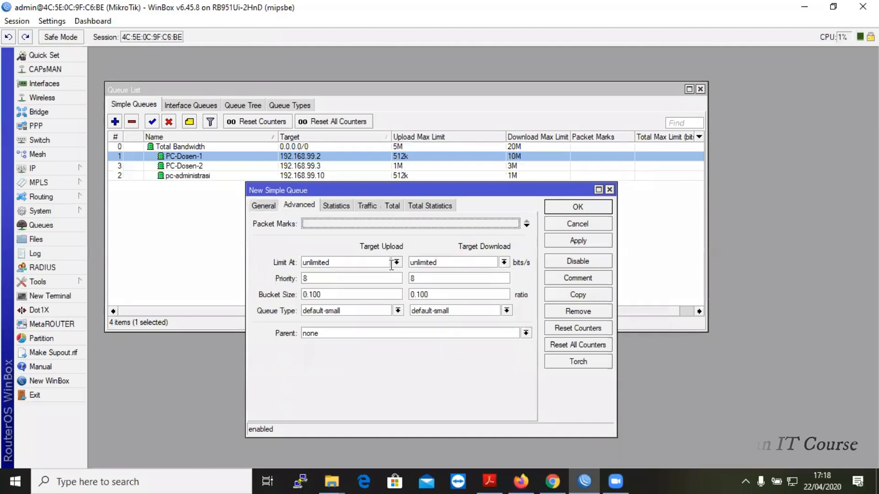
pyautogui.click(504, 262)
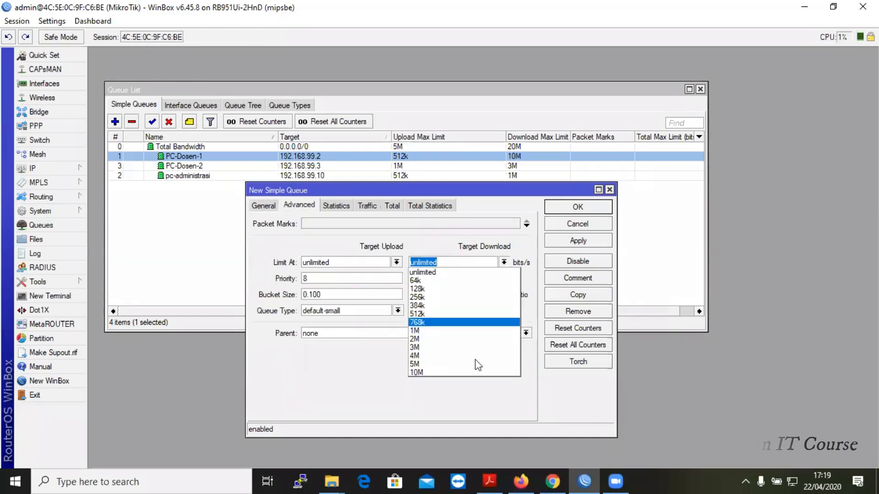
pyautogui.click(434, 332)
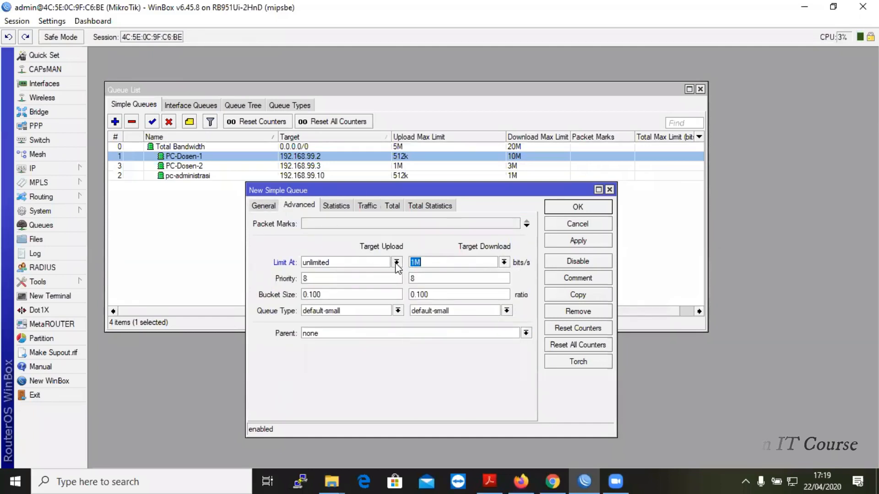
pyautogui.click(397, 263)
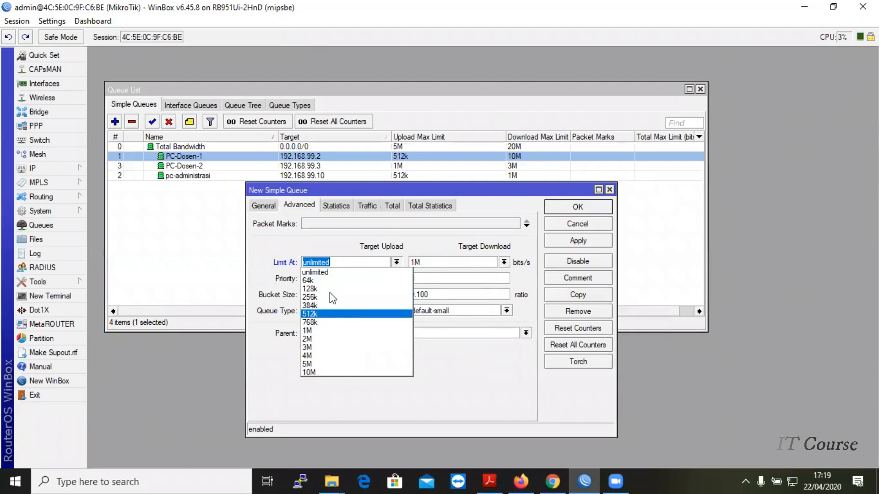
pyautogui.click(335, 330)
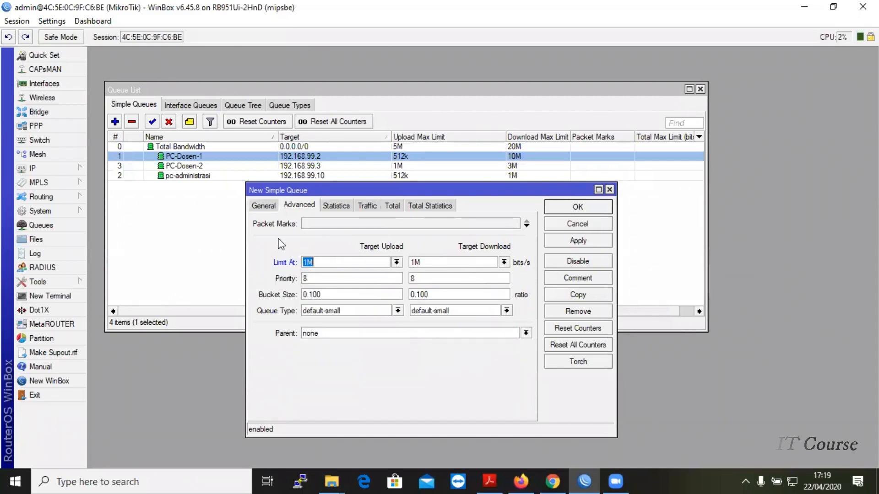
pyautogui.click(264, 205)
pyautogui.click(314, 207)
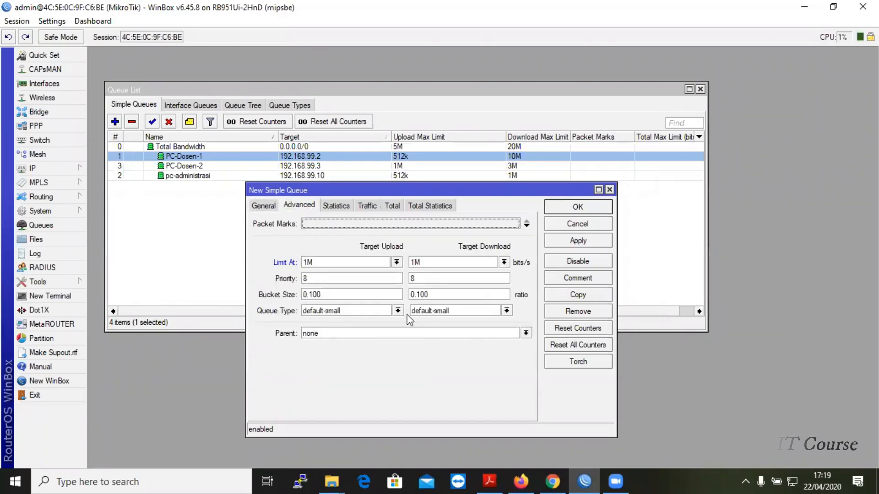
# Assign Total Bandwidth as the Rektor queue's parent, save the queue and select it in the queue list
pyautogui.click(426, 334)
pyautogui.click(324, 359)
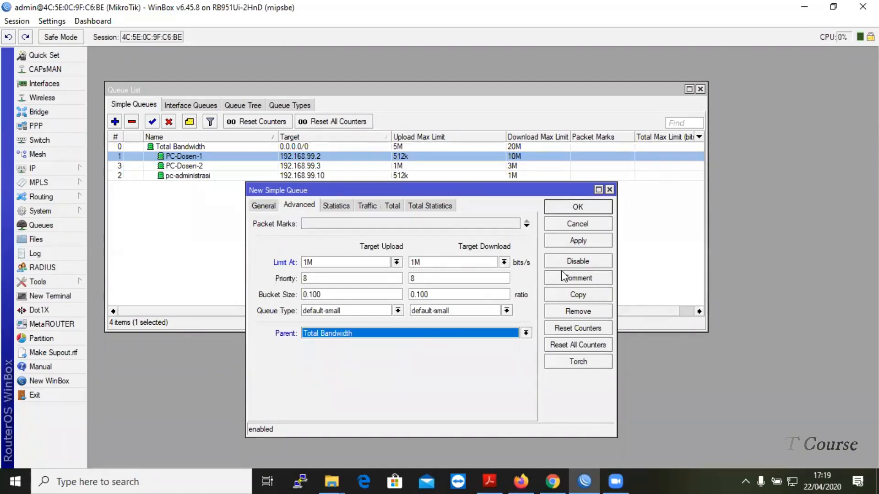
pyautogui.click(263, 206)
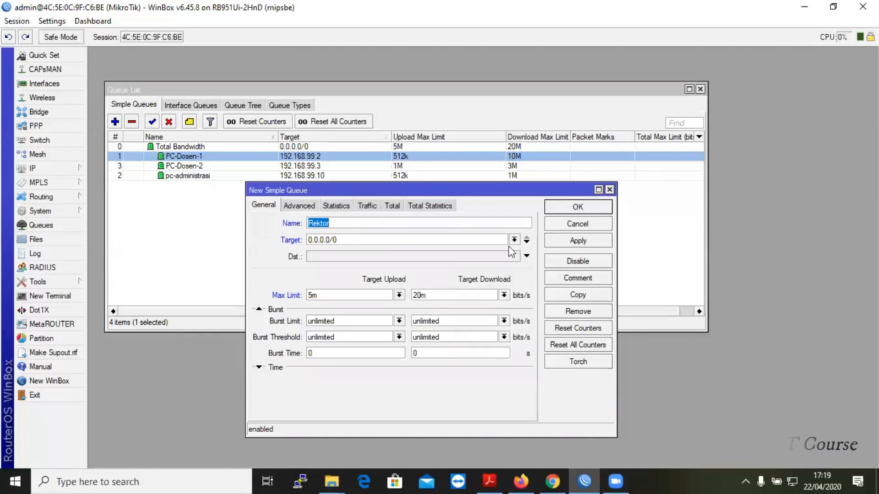
pyautogui.click(578, 207)
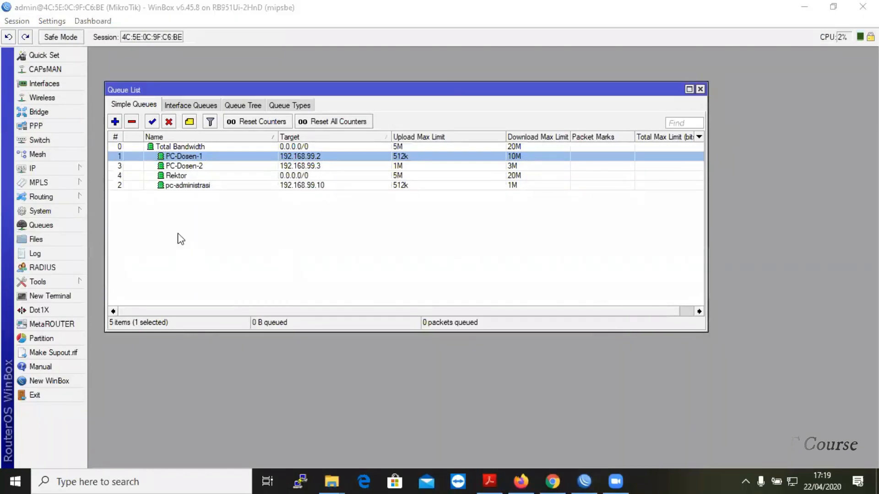
pyautogui.click(184, 175)
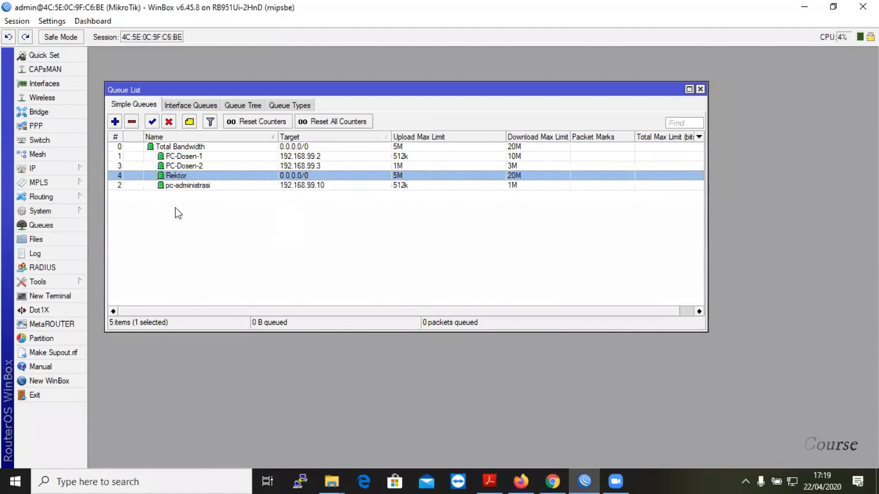
# Review the PC-Dosen-1 queue's download max limit in its general settings, and close the queue without changes
pyautogui.click(197, 157)
pyautogui.click(197, 175)
pyautogui.click(197, 156)
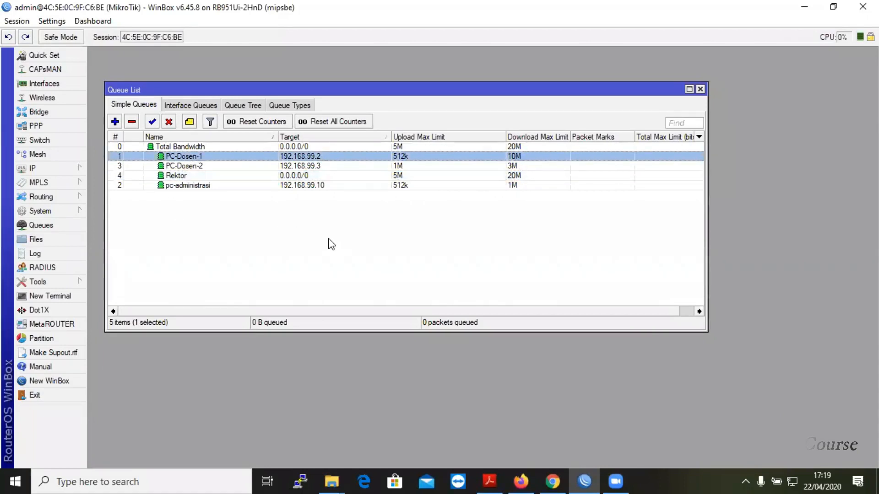
pyautogui.doubleClick(530, 156)
pyautogui.click(442, 297)
pyautogui.moveTo(407, 296); pyautogui.dragTo(426, 295)
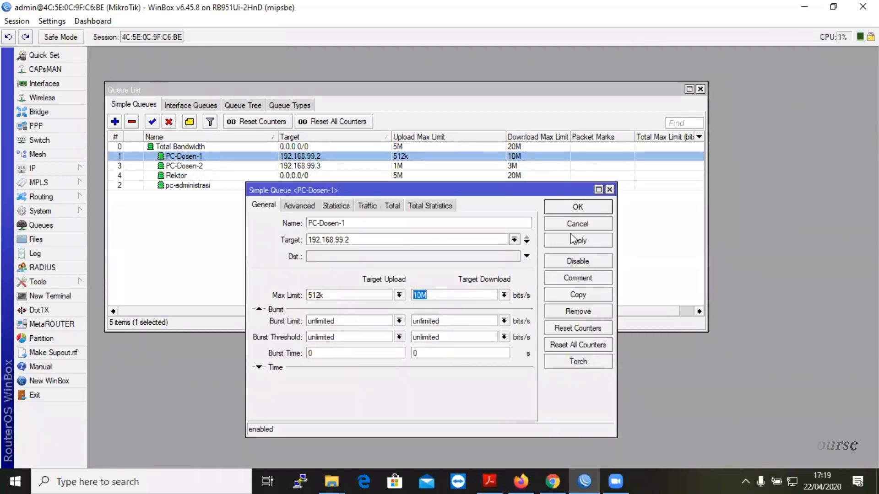
pyautogui.click(579, 207)
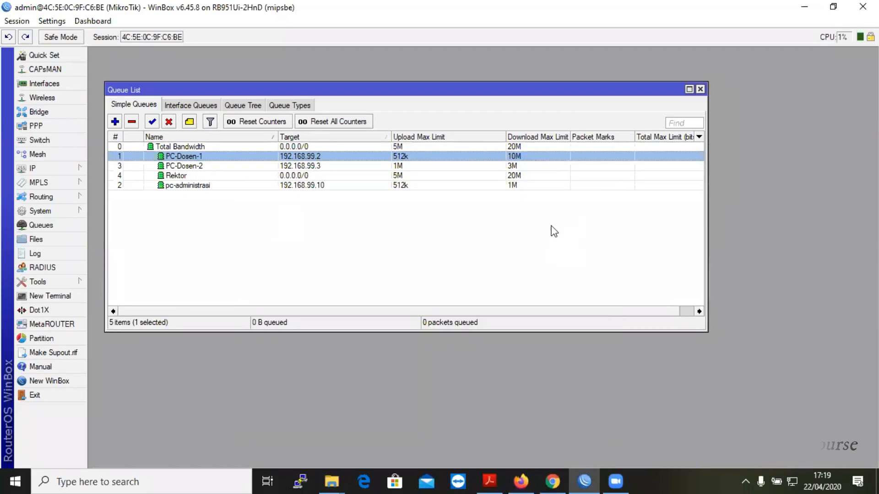
# Review the Rektor queue's download max limit for comparison, and close the queue
pyautogui.doubleClick(199, 175)
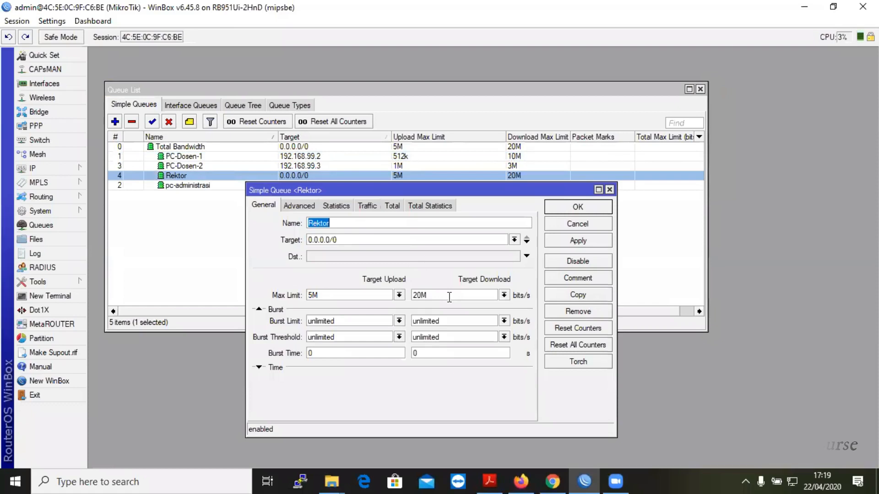
pyautogui.doubleClick(444, 296)
pyautogui.moveTo(571, 479)
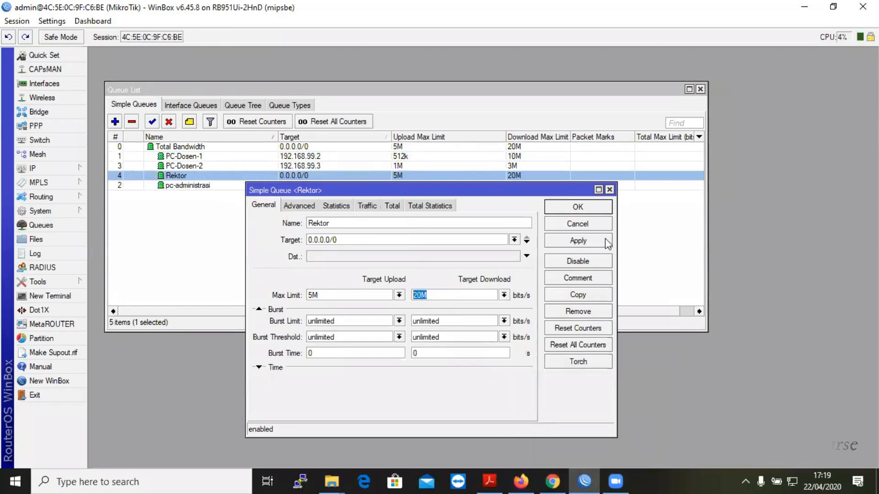
pyautogui.click(561, 210)
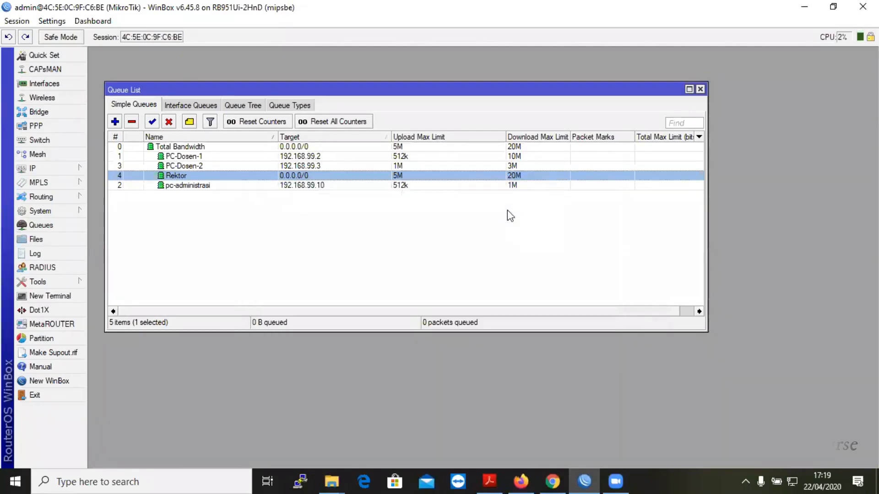
# Examine the Rektor queue's Limit At values and parent in its advanced settings, and return to the queue list
pyautogui.doubleClick(405, 177)
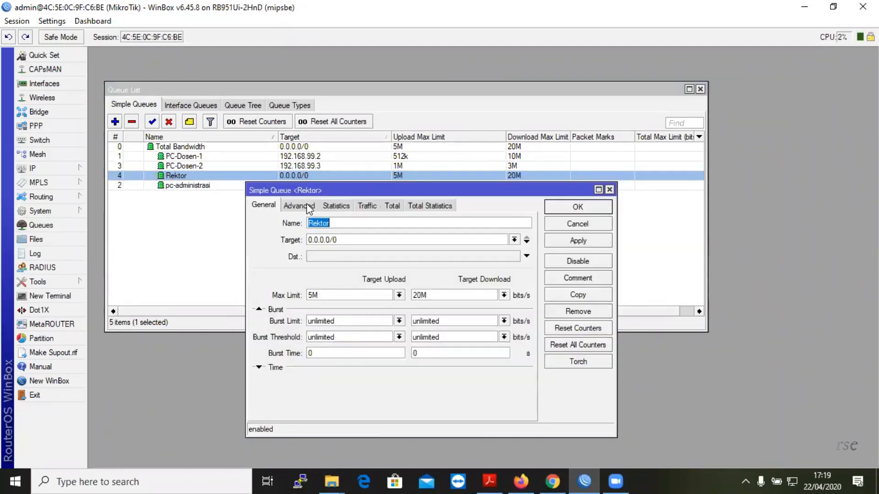
pyautogui.click(313, 207)
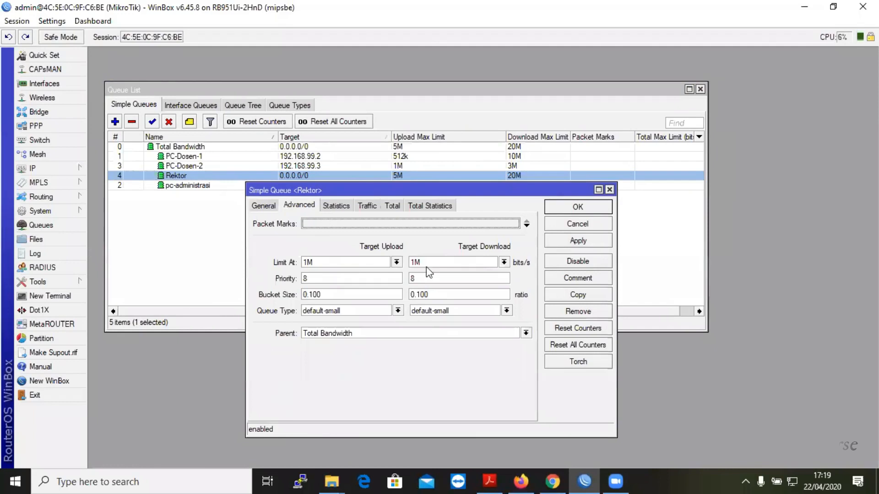
pyautogui.click(575, 208)
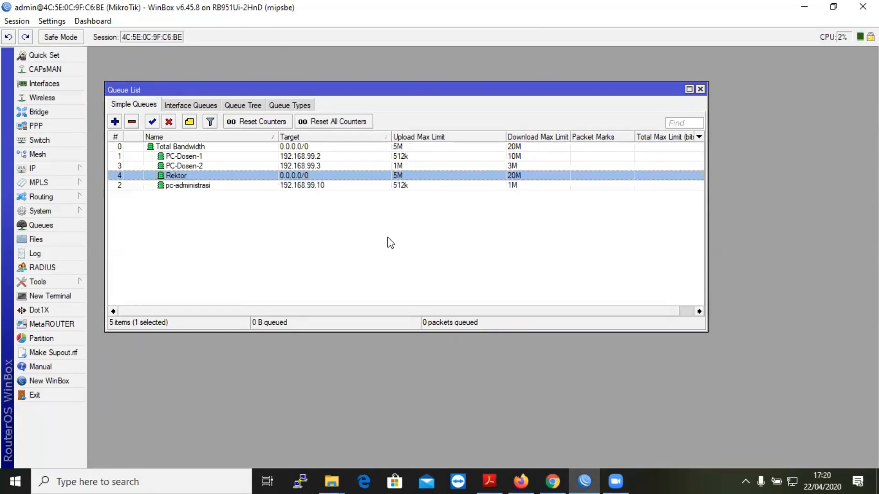
pyautogui.press('Return')
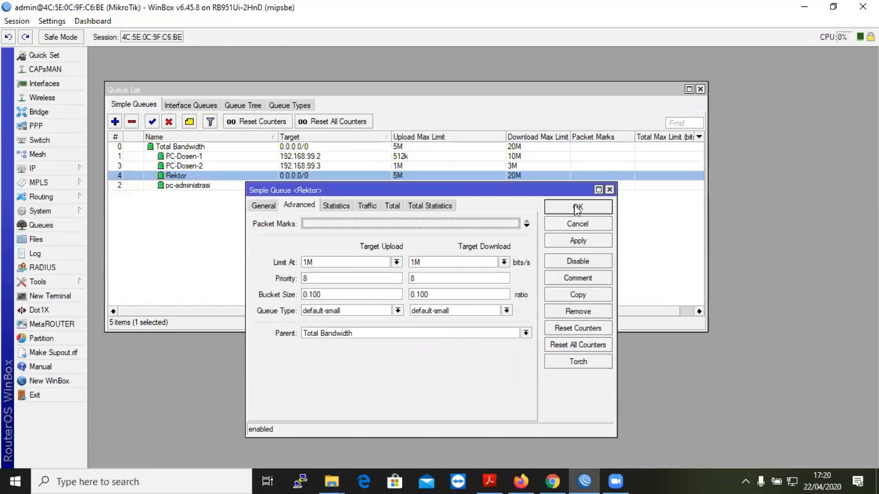
pyautogui.press('Escape')
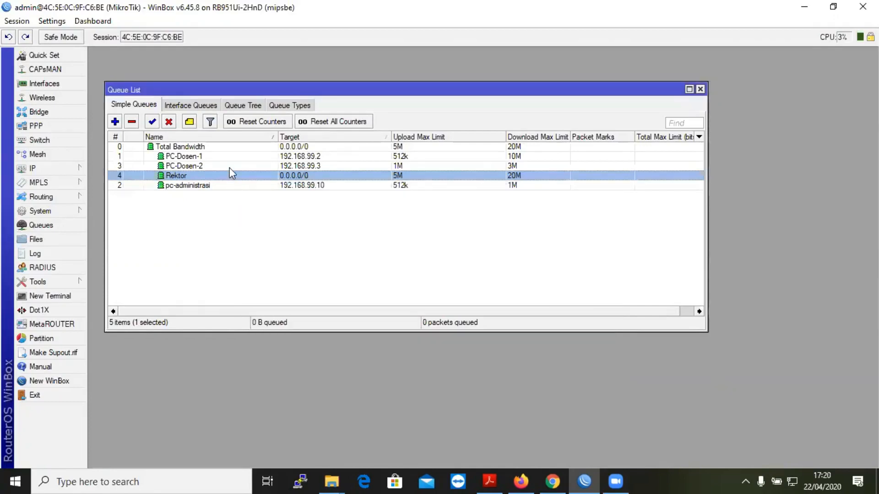
# Check the PC-Dosen-1 queue's Limit At value for target download in its advanced settings, and close the queue
pyautogui.press('Up')
pyautogui.press('Up')
pyautogui.press('Return')
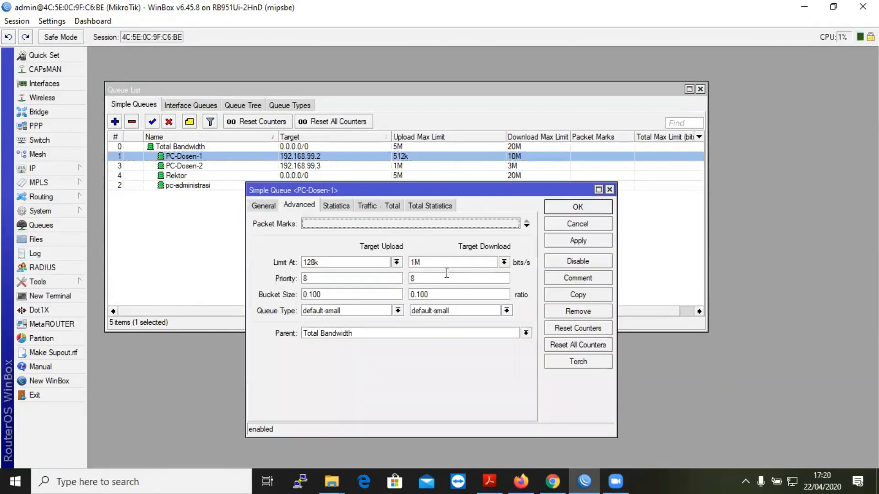
pyautogui.moveTo(439, 265); pyautogui.dragTo(406, 274)
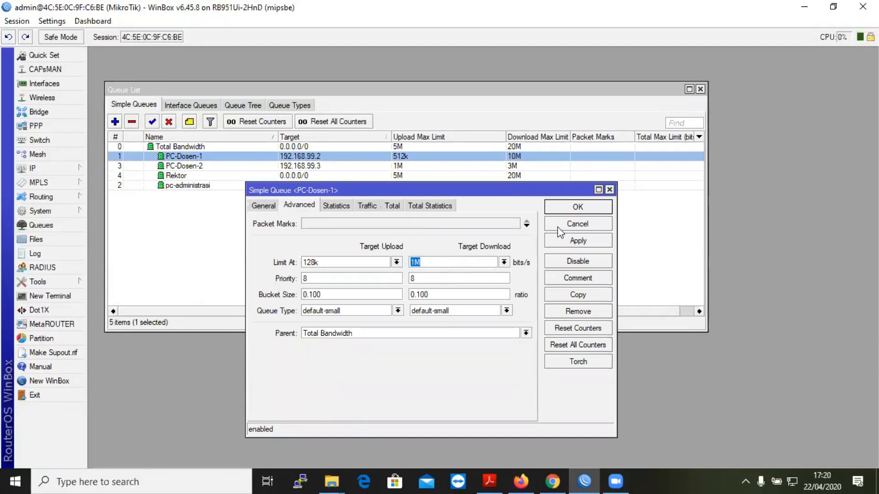
pyautogui.click(577, 208)
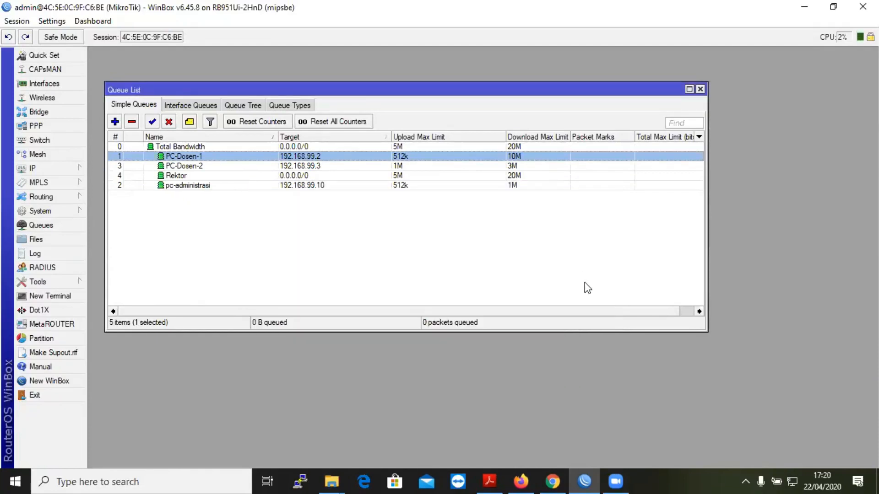